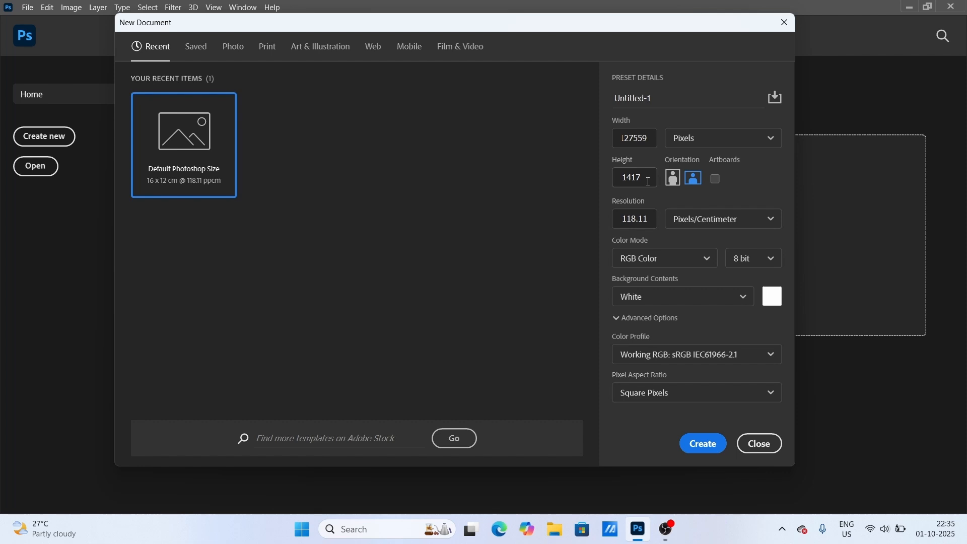
Create a new document 1080 pixels wide and 1350 pixels high at 300 pixels/inch
double_click(649, 141)
text(1080)
double_click(642, 183)
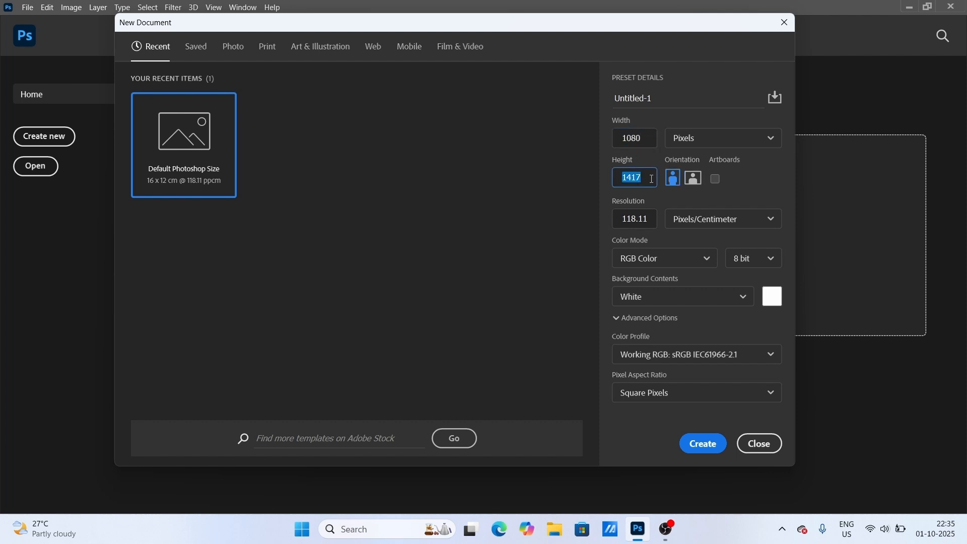
click(636, 221)
double_click(636, 221)
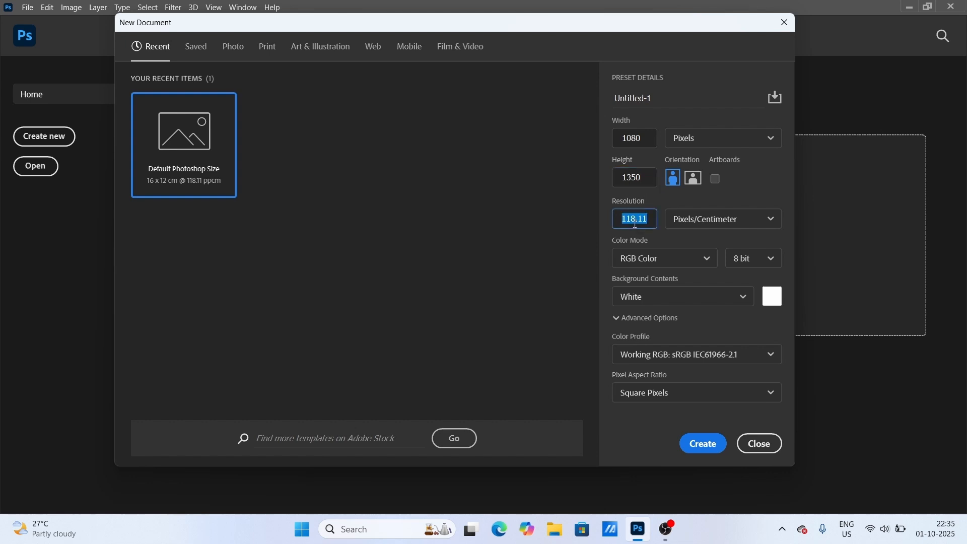
text(300)
click(697, 221)
click(701, 243)
click(648, 223)
click(704, 444)
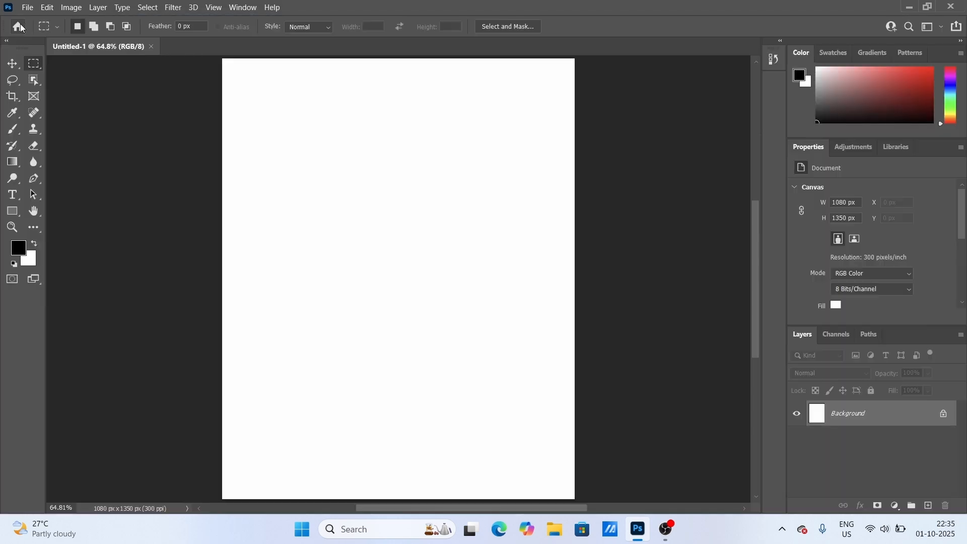
Place the Background image as an embedded object and stretch it to the full width of the canvas
click(28, 9)
click(75, 268)
click(303, 116)
click(373, 277)
drag(522, 279, 573, 278)
scroll(445, 146, up, 1)
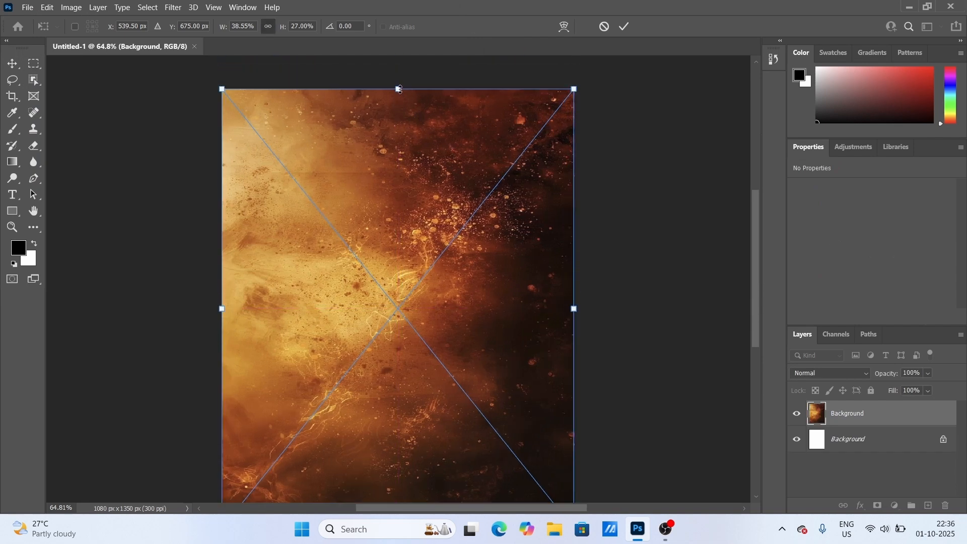
click(625, 27)
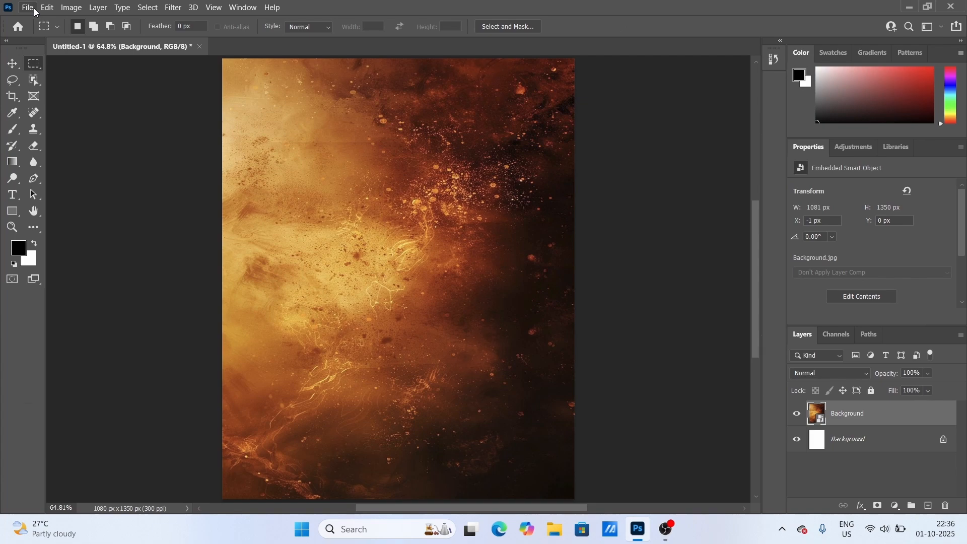
Place the sun and temp photo as an embedded object and stretch it to fill the 1080 x 1350 px canvas
click(34, 8)
click(70, 268)
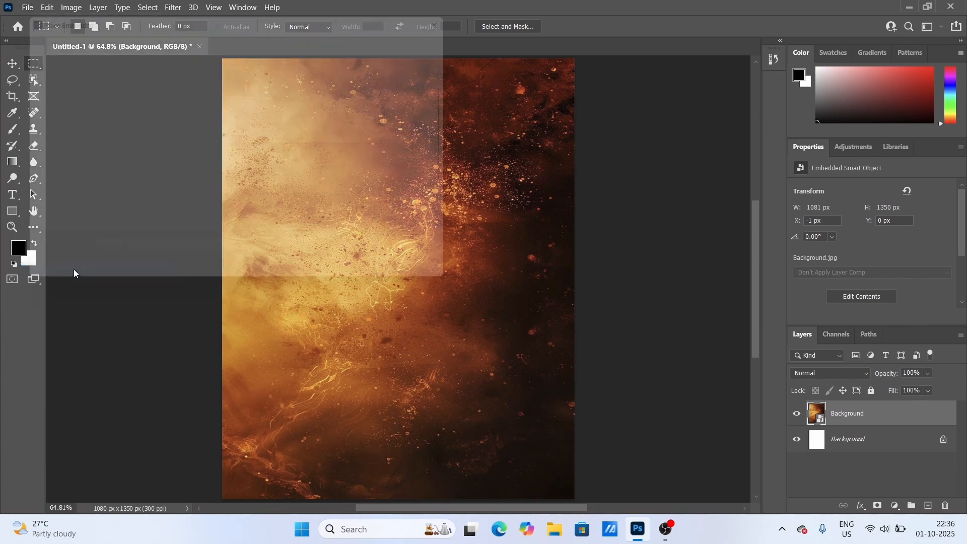
scroll(298, 172, down, 2)
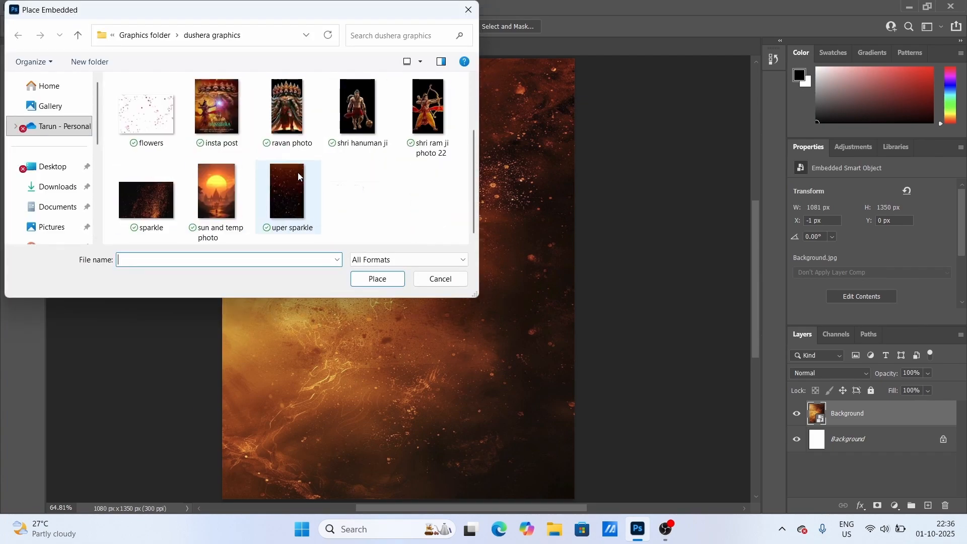
click(213, 204)
click(389, 280)
drag(545, 278, 582, 281)
scroll(515, 316, down, 2)
scroll(514, 316, up, 3)
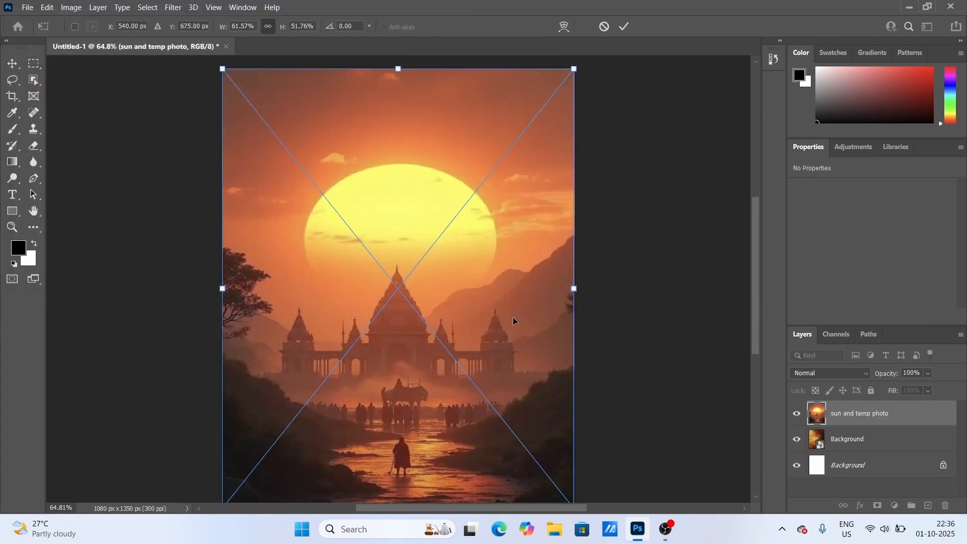
key(ctrl+0)
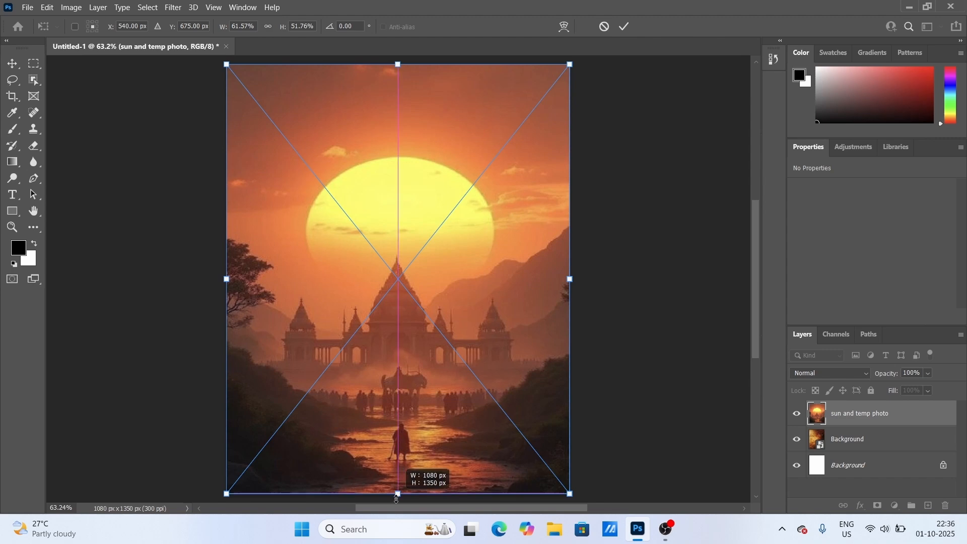
click(625, 28)
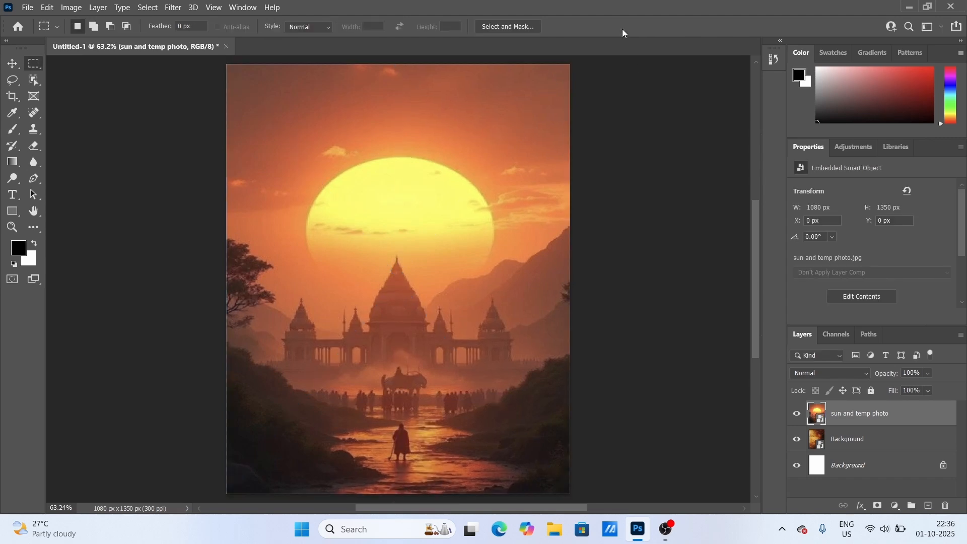
Add a layer mask to the sun and temp photo and fade out its upper part with a vertical linear gradient
click(877, 506)
drag(13, 162, 55, 159)
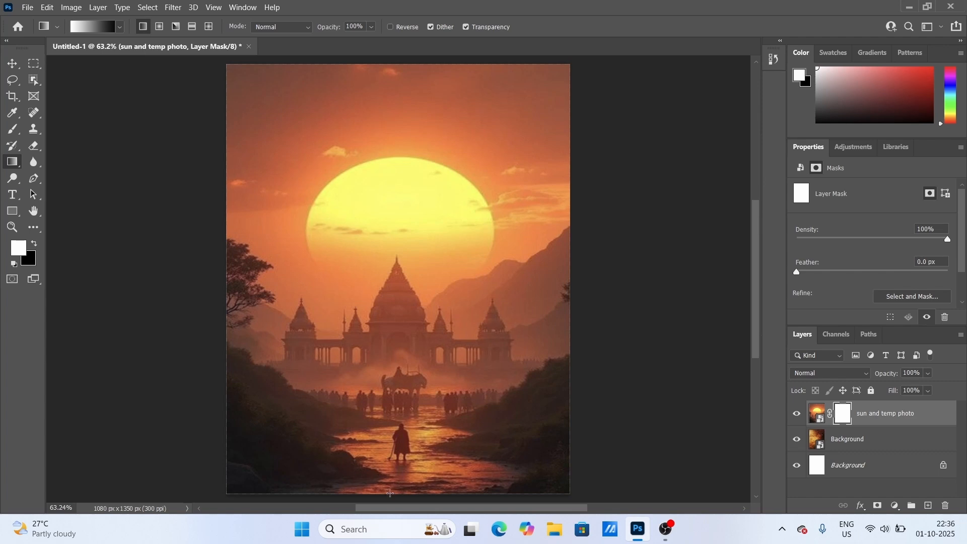
drag(401, 213, 400, 214)
Place the ravan photo as an embedded object, widen it to the canvas width and shorten it from below to about 1003 px high
click(27, 7)
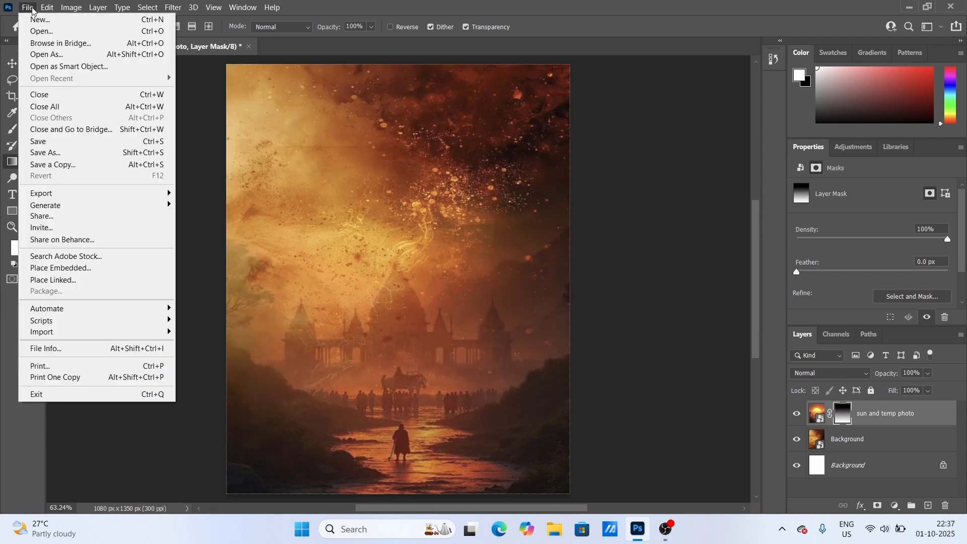
click(76, 269)
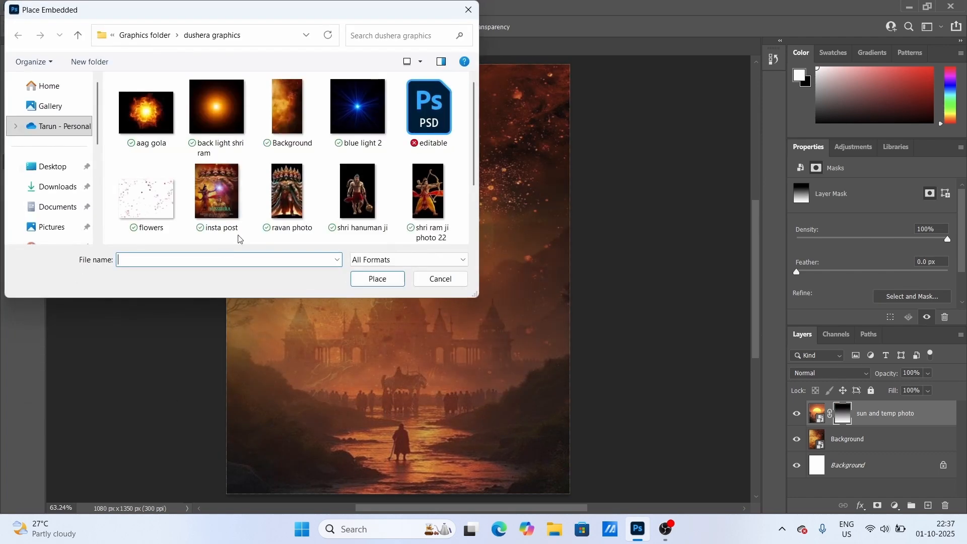
click(288, 207)
click(375, 280)
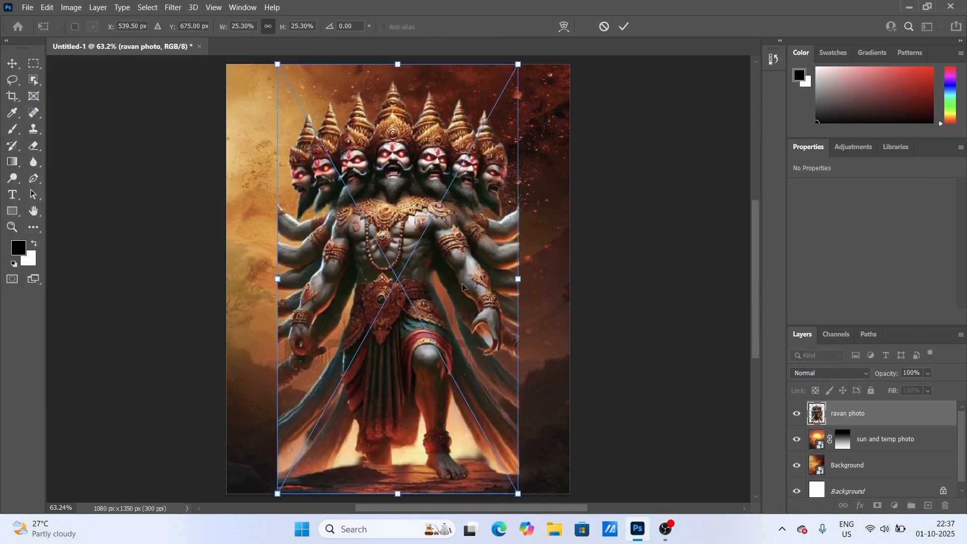
drag(519, 279, 570, 278)
scroll(484, 327, down, 3)
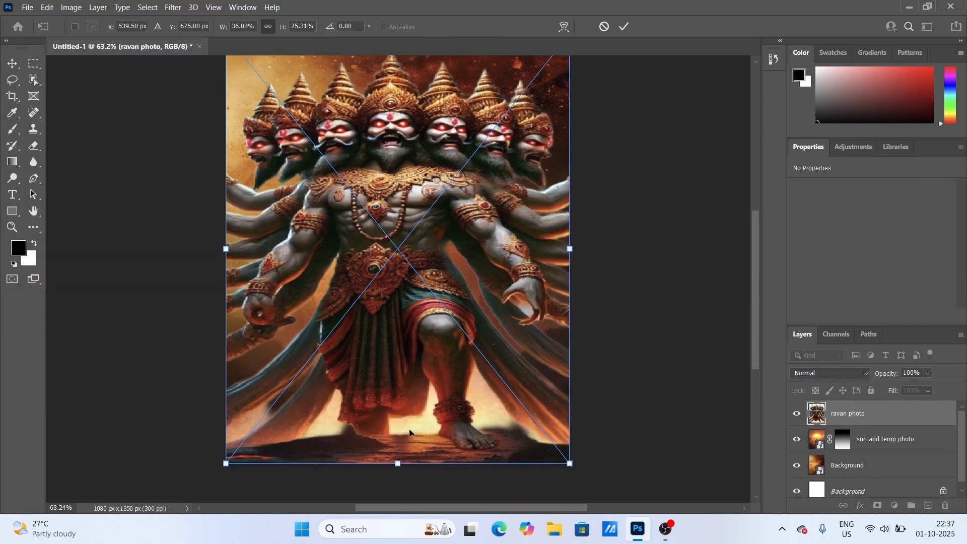
scroll(406, 453, up, 1)
drag(401, 472, 398, 374)
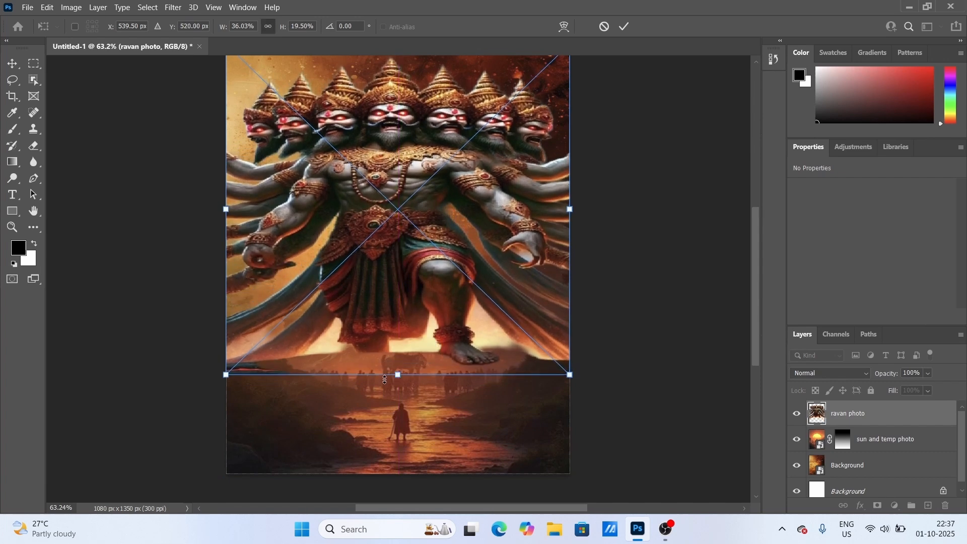
scroll(385, 379, up, 1)
click(624, 28)
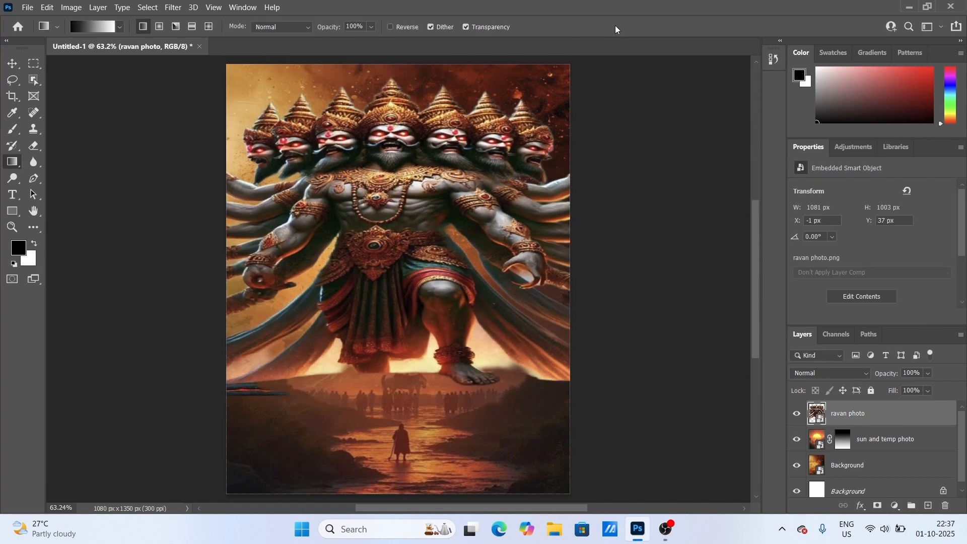
Add a layer mask to the ravan photo and fade its lower part into the scene with a black-to-white gradient
click(878, 505)
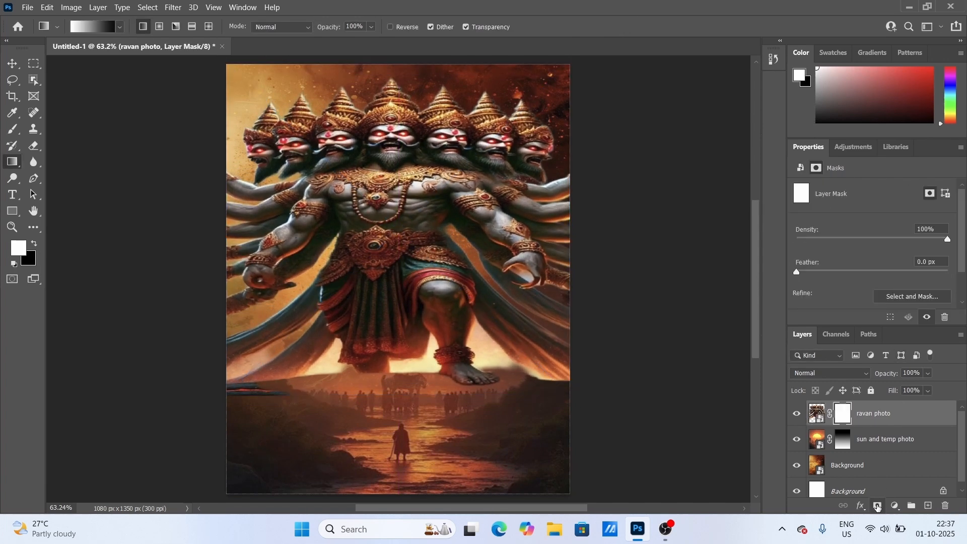
key(x)
drag(387, 494, 387, 334)
drag(388, 207, 387, 207)
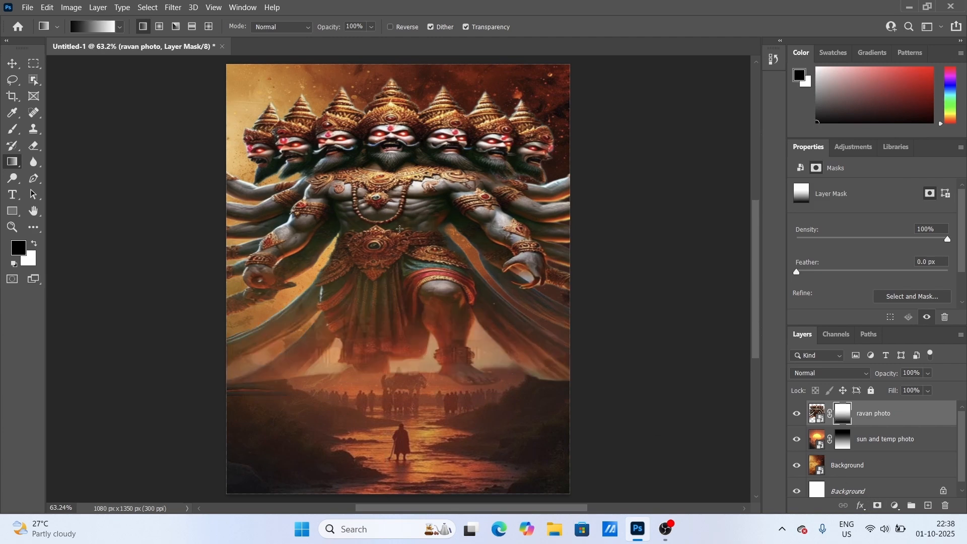
Set up a Soft Round brush at 300 px with 43% opacity and 21% flow
right_click(16, 130)
click(55, 130)
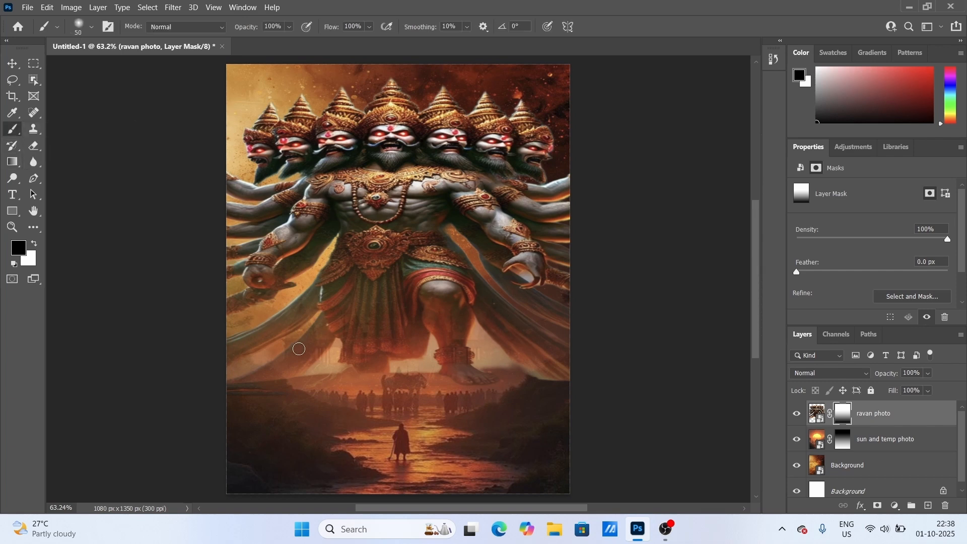
key(bracketright)
click(91, 28)
scroll(103, 212, down, 2)
scroll(81, 202, up, 2)
click(24, 169)
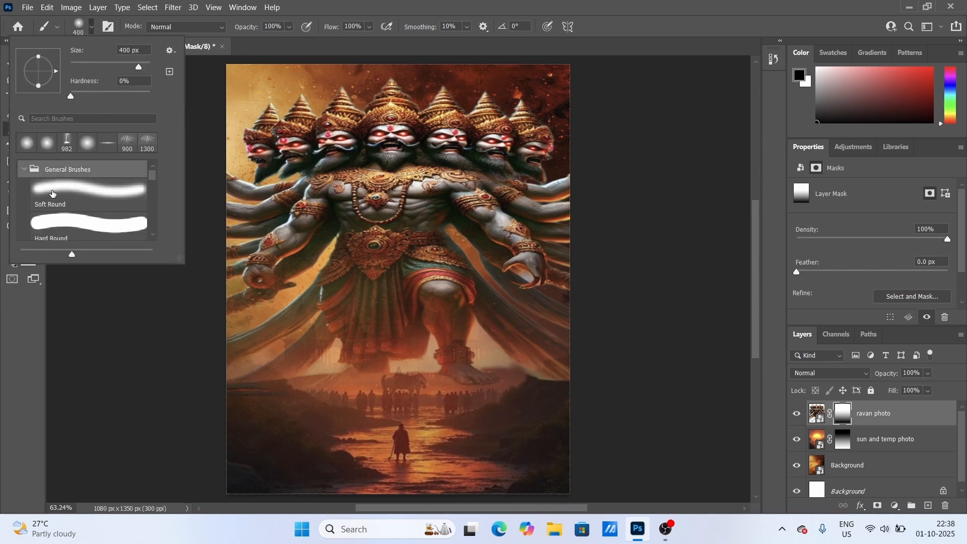
click(105, 201)
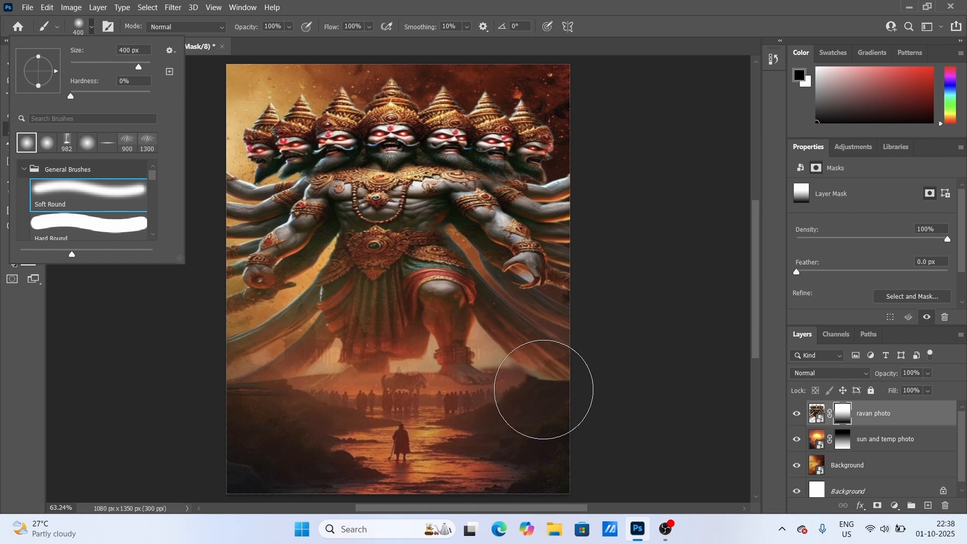
click(545, 389)
key(bracketleft)
click(289, 27)
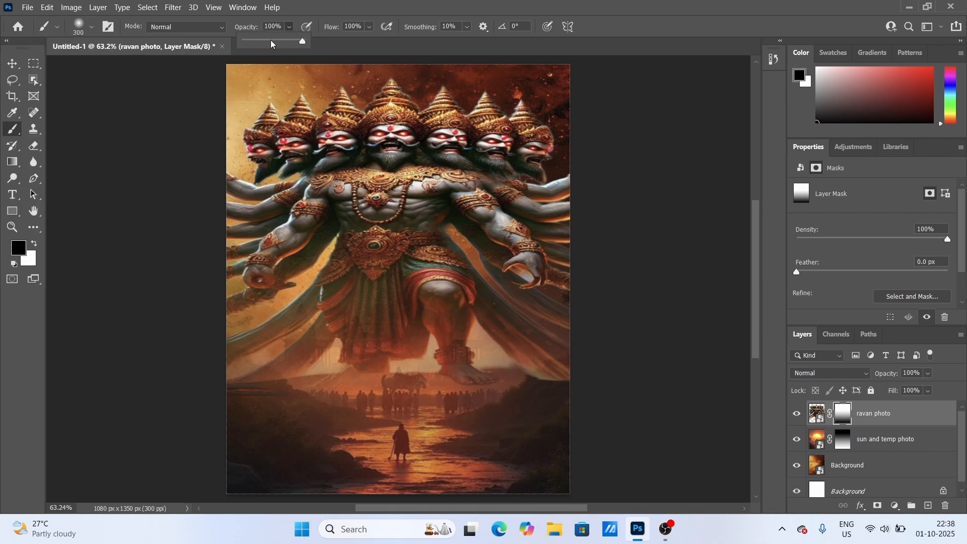
click(371, 27)
Paint black on the ravan photo's mask to soften its lower edge, and reduce the brush size to 175 px
mouse_move(553, 373)
mouse_down()
mouse_move(411, 357)
mouse_move(519, 360)
mouse_move(442, 383)
mouse_move(192, 366)
mouse_up()
scroll(193, 366, up, 3)
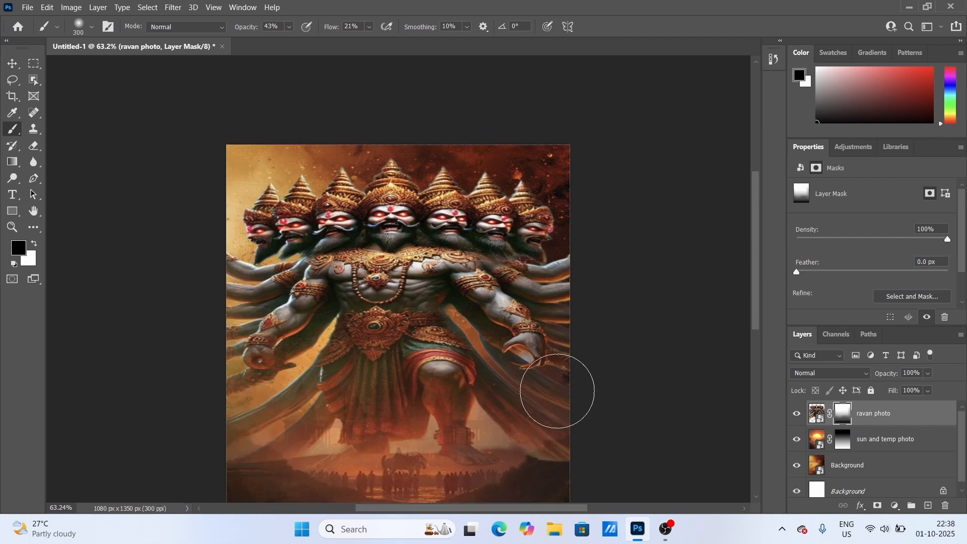
key(bracketleft)
key(bracketleft)
key(bracketleft)
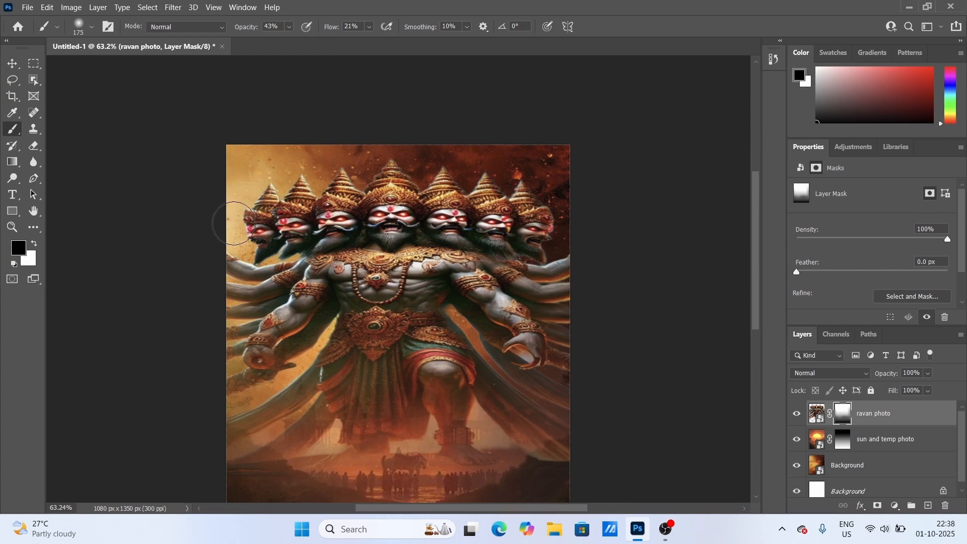
scroll(375, 241, down, 2)
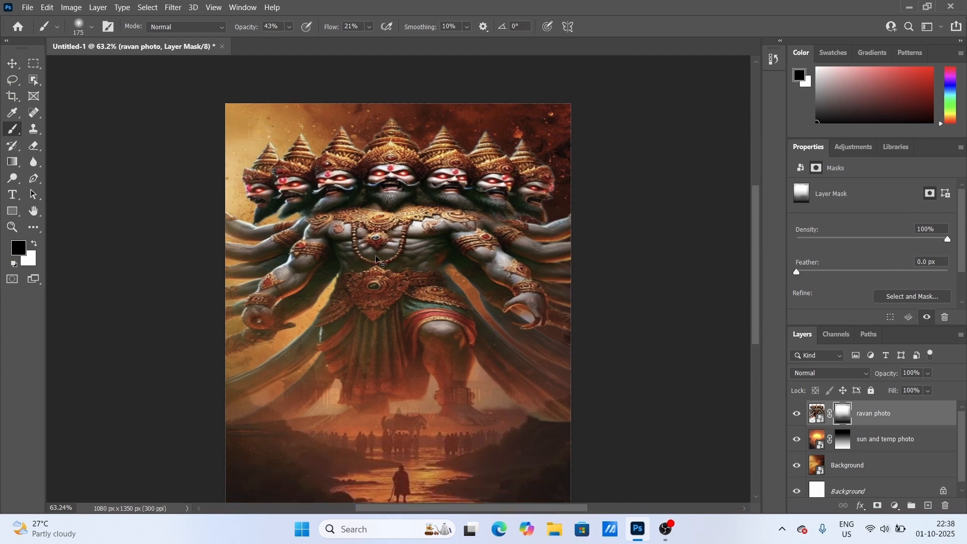
scroll(376, 256, down, 2)
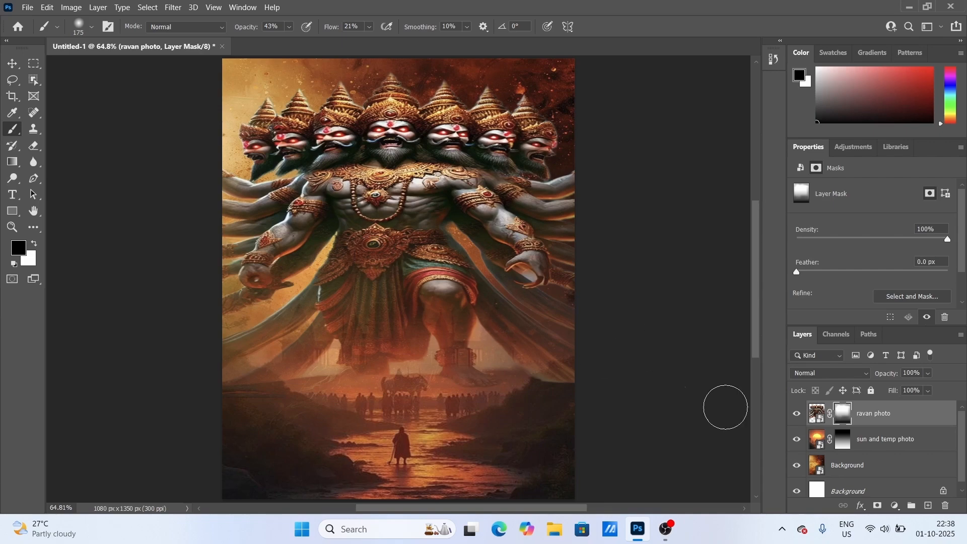
Apply a Photo Filter adjustment to the ravan photo using Warming Filter (85) at 60% density
click(817, 420)
click(57, 11)
mouse_move(71, 7)
mouse_move(91, 36)
click(239, 139)
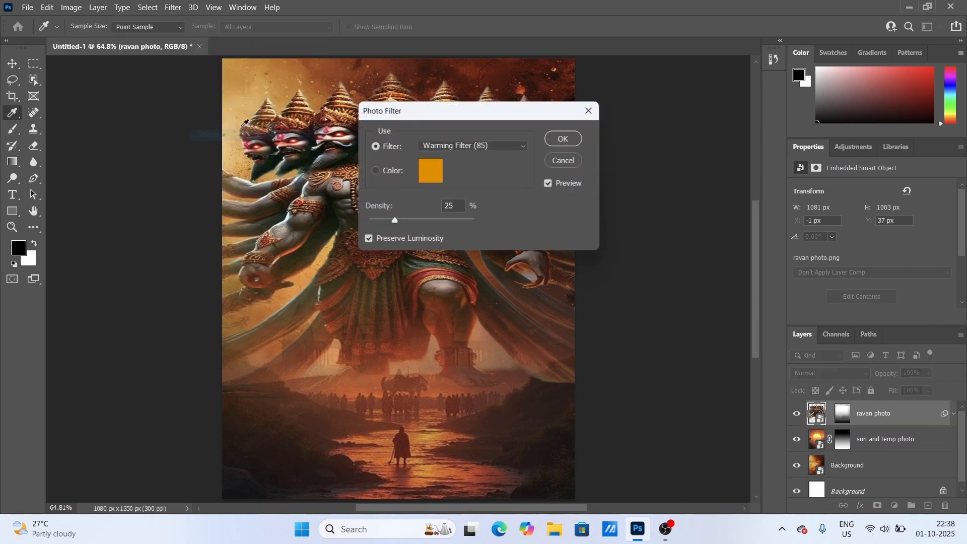
drag(414, 108, 607, 110)
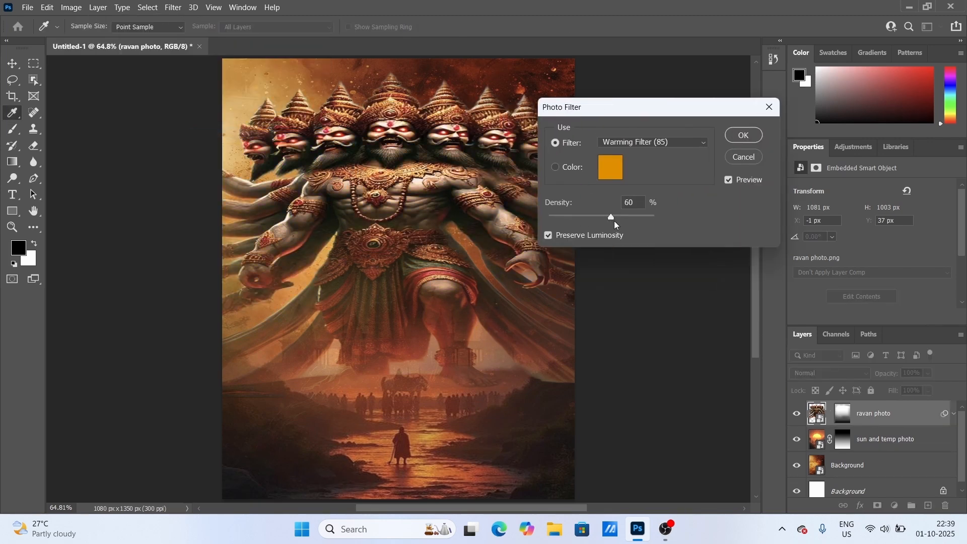
click(741, 136)
key(b)
Place shri ram ji photo 22 as an embedded object and scale it to about 17.76% width and 12.33% height
click(28, 8)
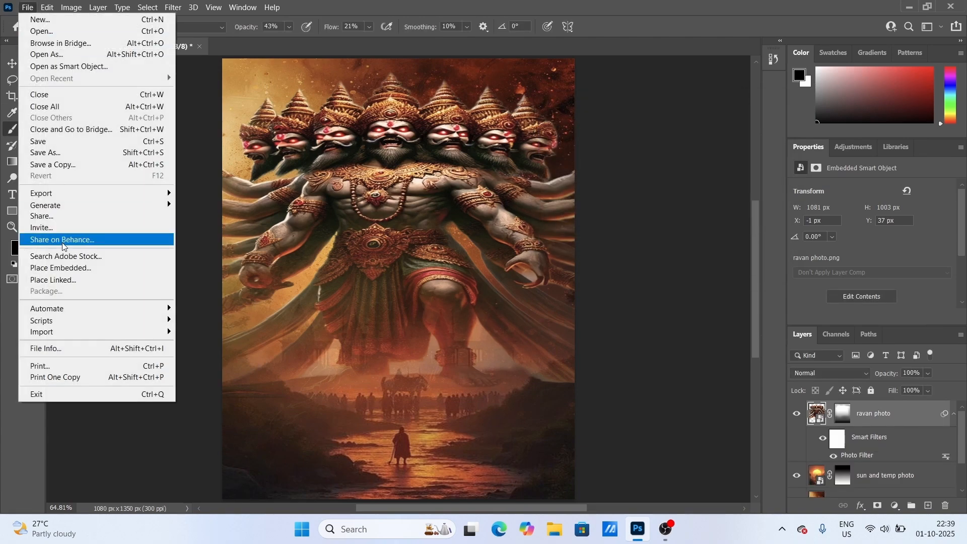
click(65, 268)
click(405, 212)
click(373, 280)
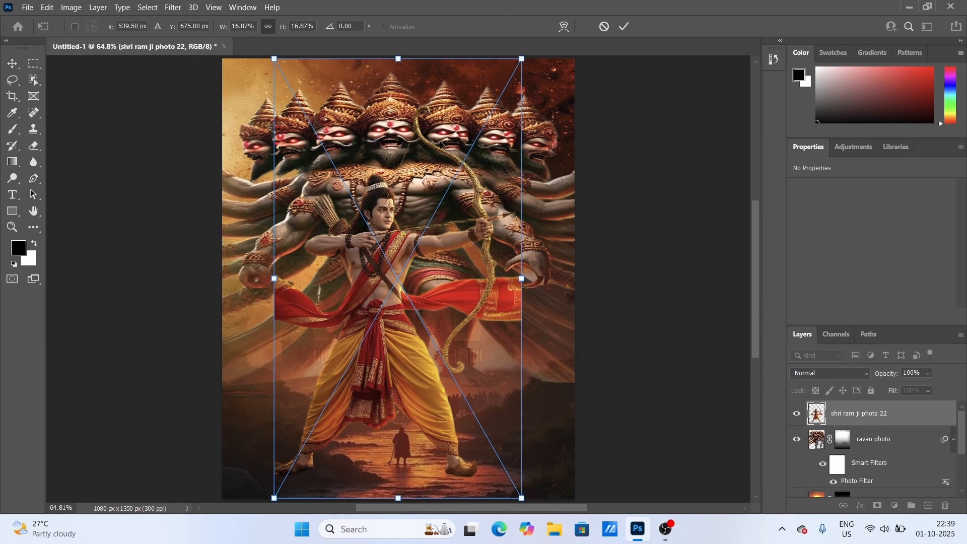
drag(403, 55, 401, 118)
drag(273, 281, 267, 281)
Move the shri ram ji figure to the lower-left part of the canvas and rotate it by about -1.65°
drag(343, 354, 299, 422)
scroll(313, 413, down, 3)
scroll(312, 413, up, 1)
scroll(313, 413, up, 1)
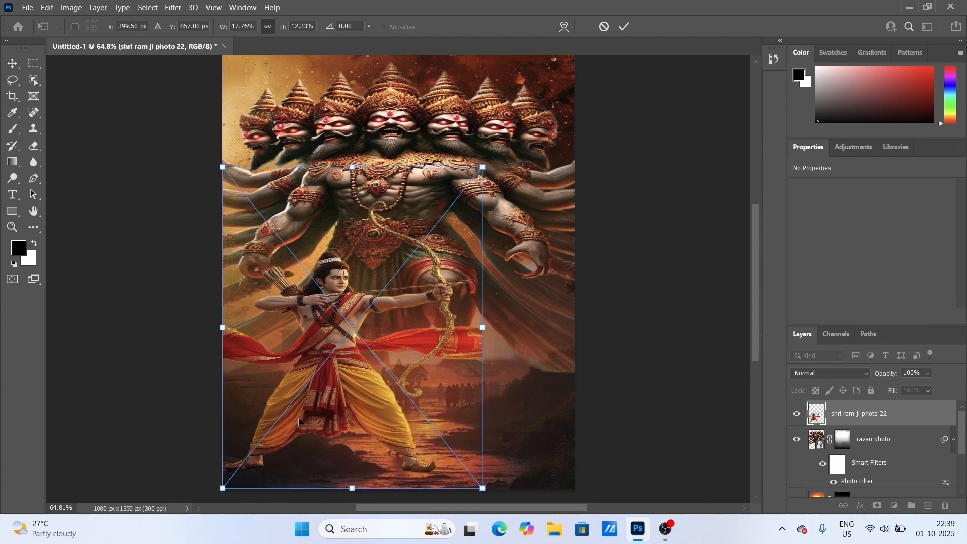
scroll(299, 423, down, 1)
drag(347, 449, 347, 456)
drag(498, 283, 499, 278)
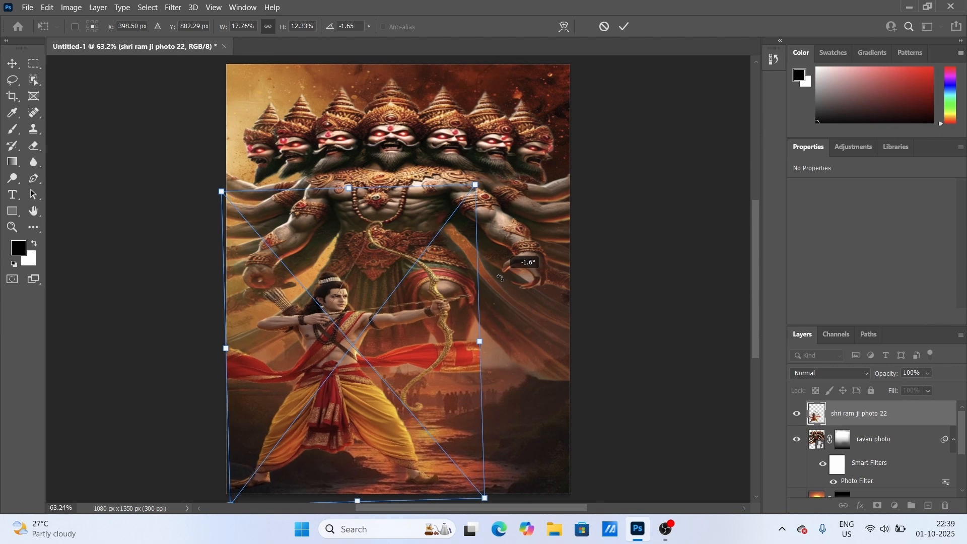
click(624, 29)
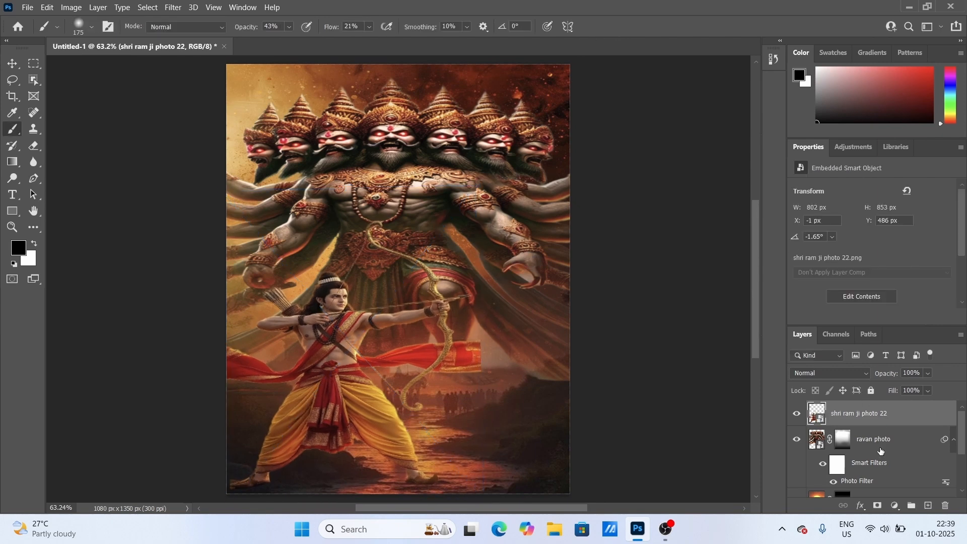
Add a layer mask to shri ram ji photo 22 and paint black around the figure's feet with a 100 px brush
click(878, 506)
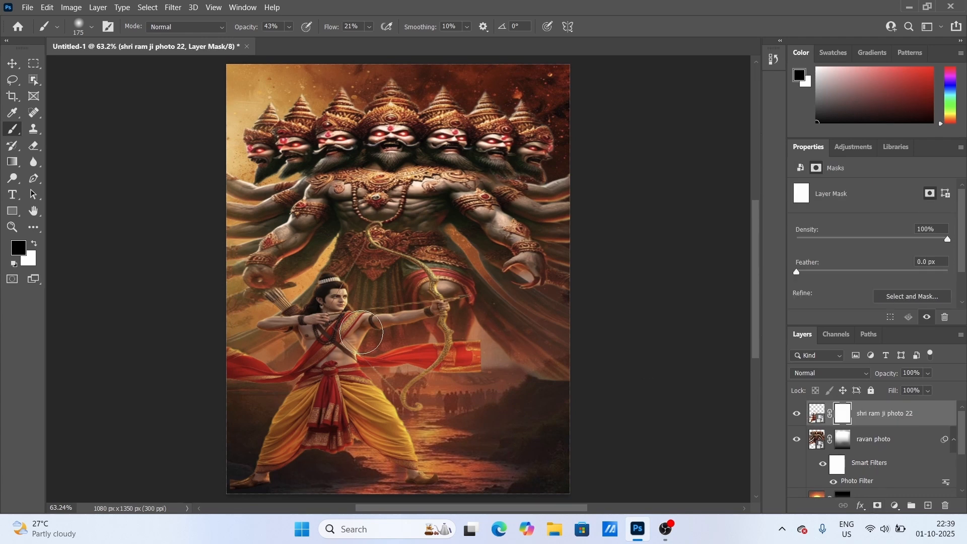
key(bracketleft)
key(bracketleft)
key(bracketleft)
key(bracketleft)
key(bracketleft)
key(bracketleft)
key(bracketleft)
key(bracketleft)
mouse_move(268, 448)
mouse_down()
mouse_move(383, 443)
mouse_move(432, 481)
mouse_up()
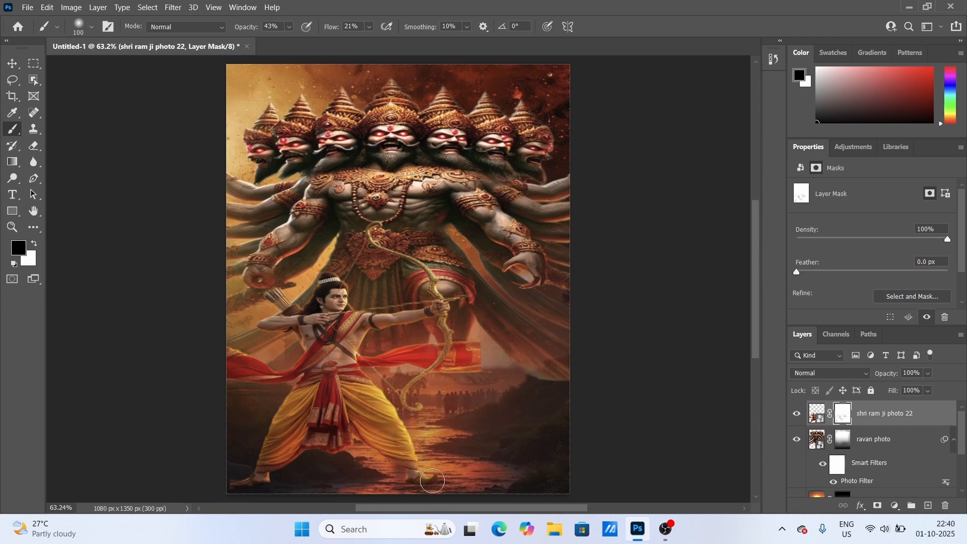
Add a drop shadow with a size of 65 px to the shri ram ji photo 22 layer
click(817, 414)
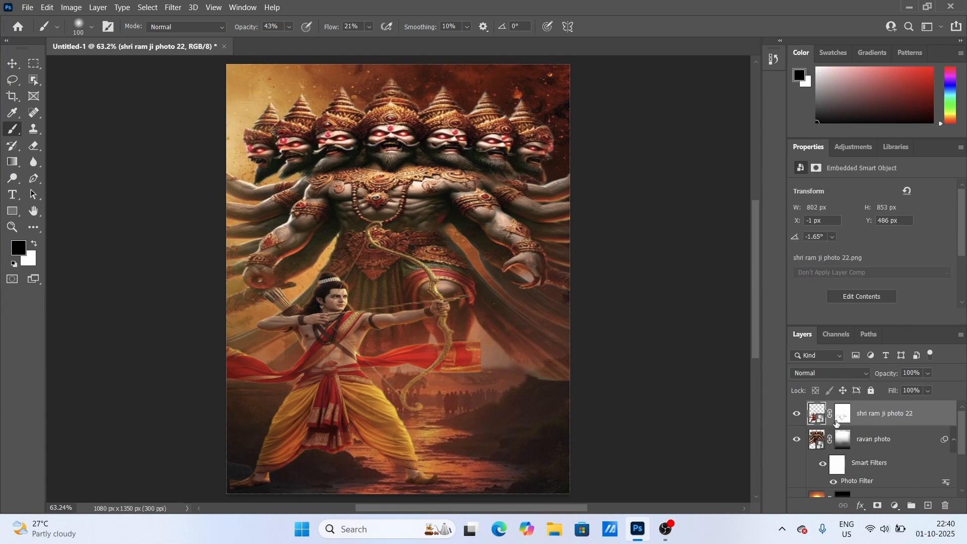
double_click(885, 427)
click(270, 293)
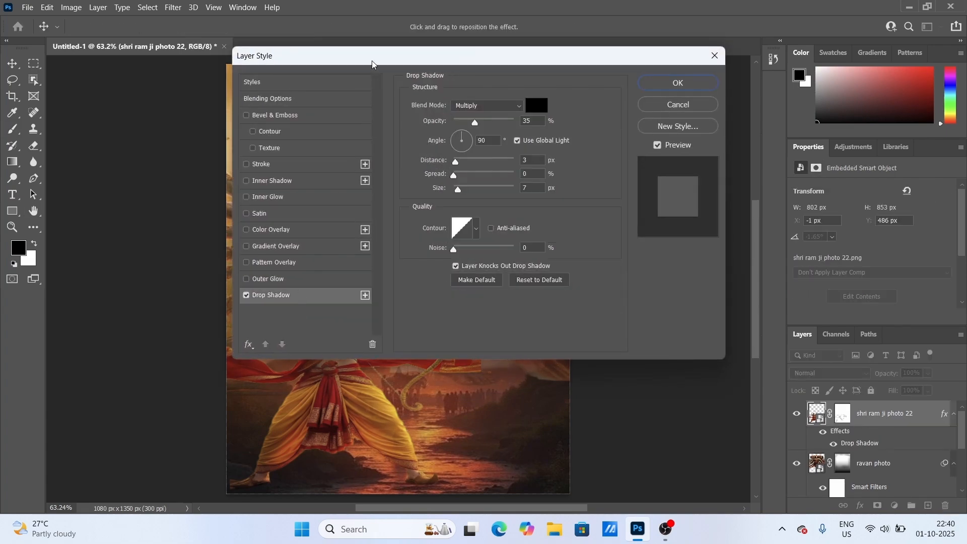
drag(249, 80, 522, 112)
drag(733, 234, 750, 250)
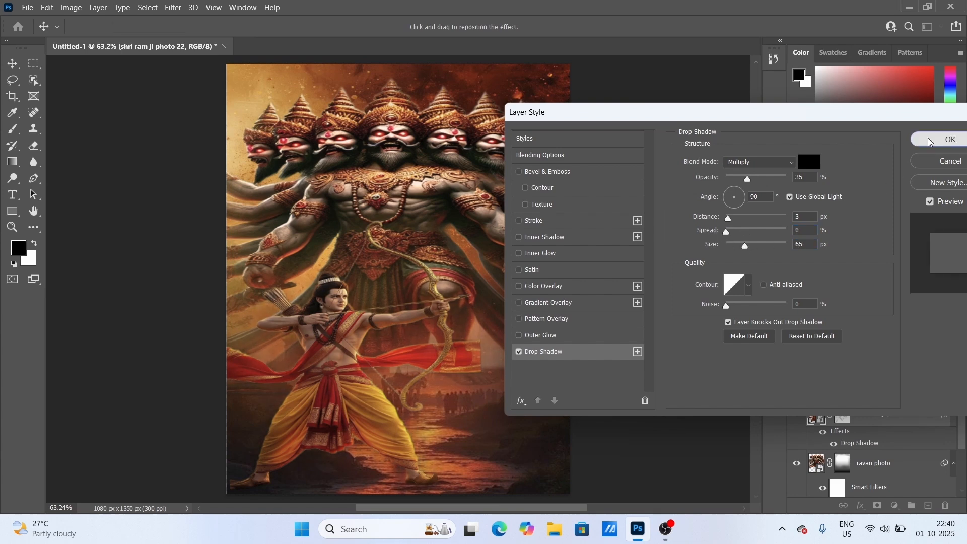
click(950, 139)
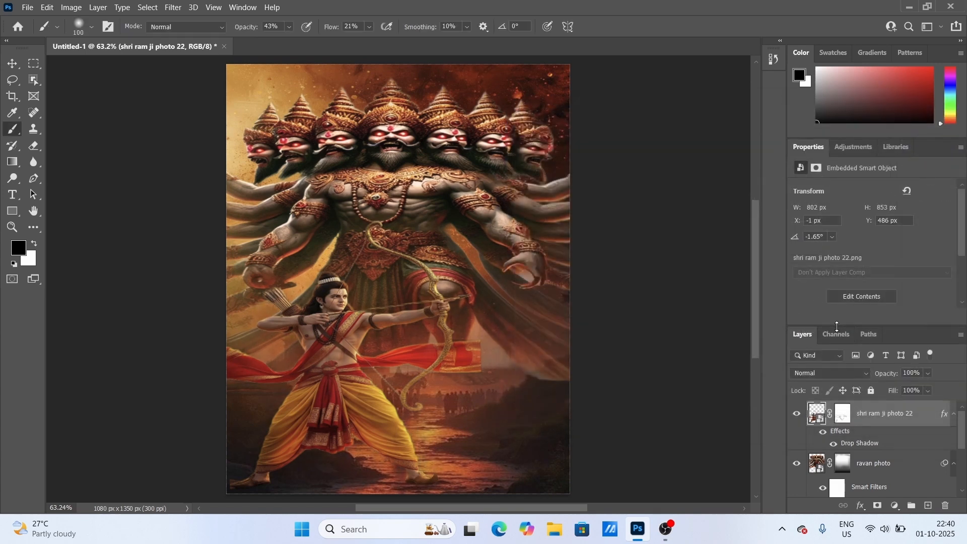
Place aag gola as an embedded object, scaled to about 18.87% width and 17.49% height, over the Shri Ram figure's torso
click(28, 7)
click(63, 268)
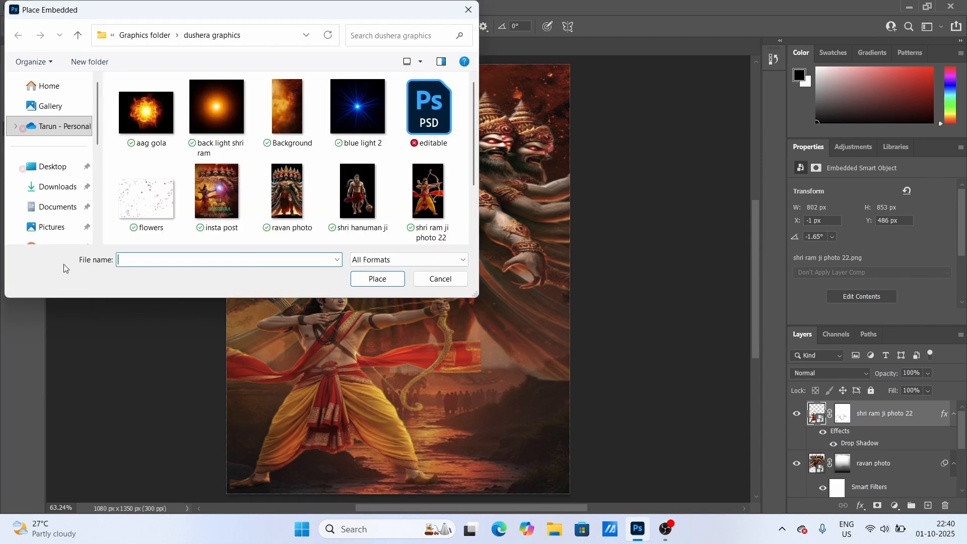
click(146, 112)
click(377, 278)
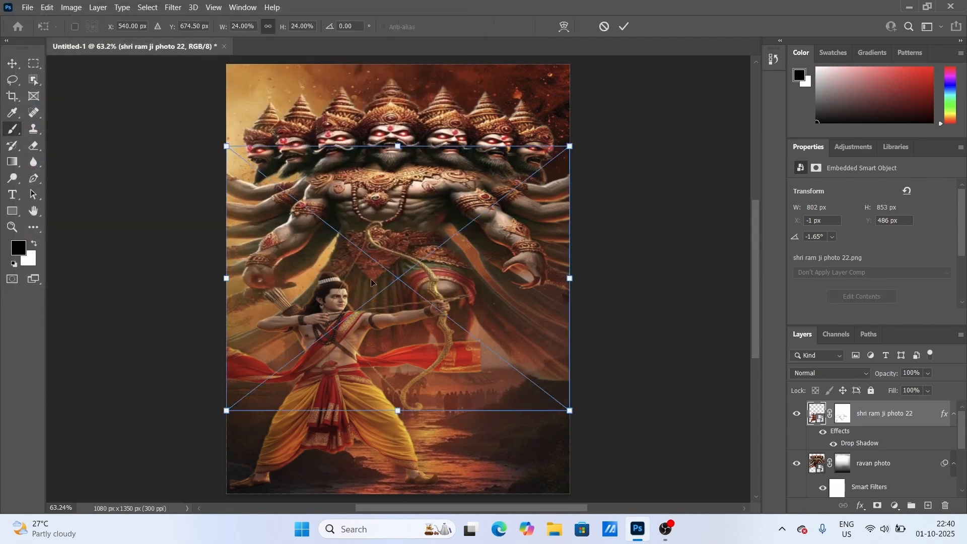
drag(392, 345, 347, 399)
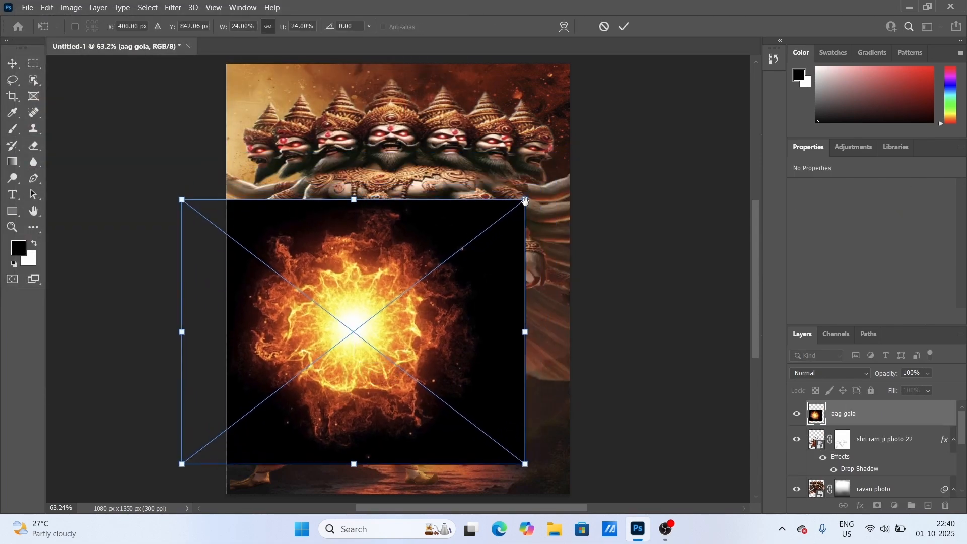
drag(525, 201, 488, 237)
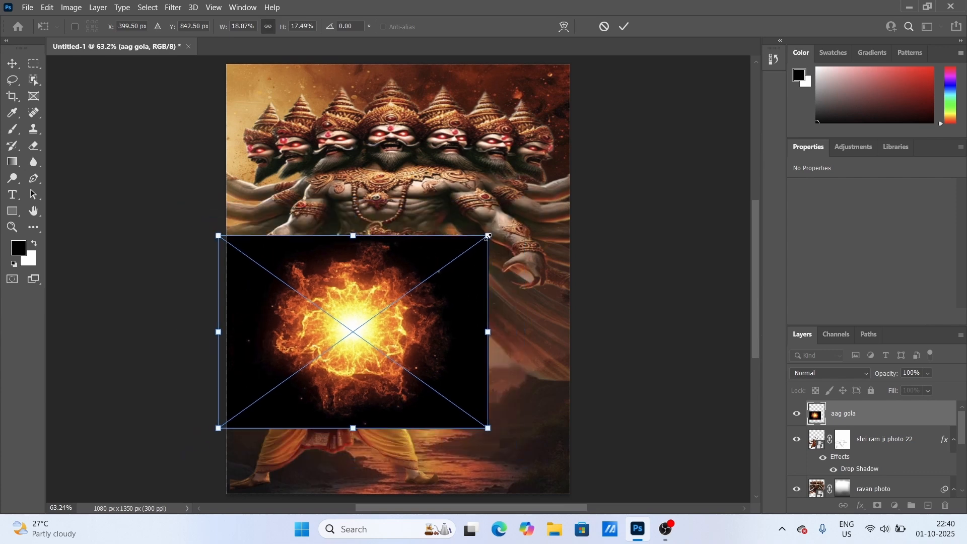
drag(441, 331, 440, 354)
click(624, 27)
key(b)
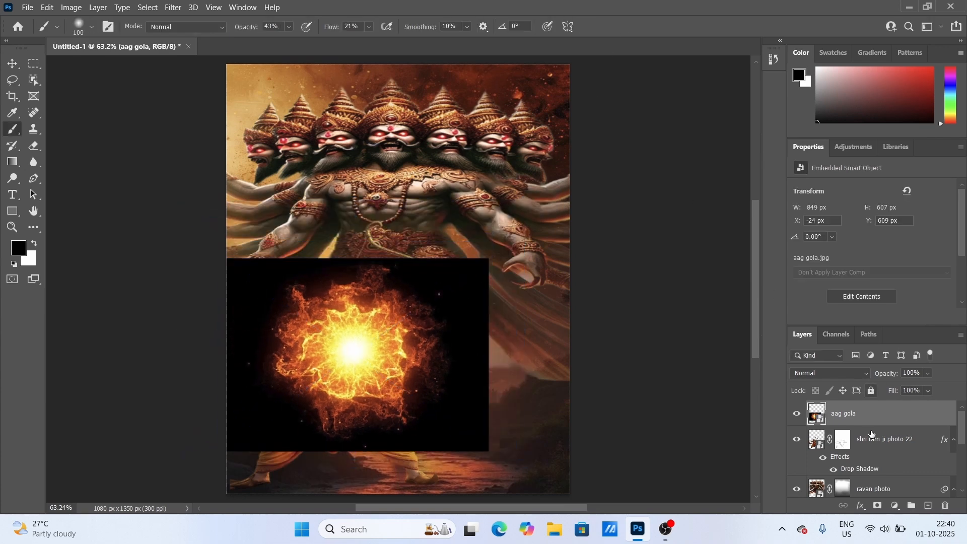
Blend the aag gola layer with Screen and move it directly below the shri ram ji photo 22 layer
click(831, 373)
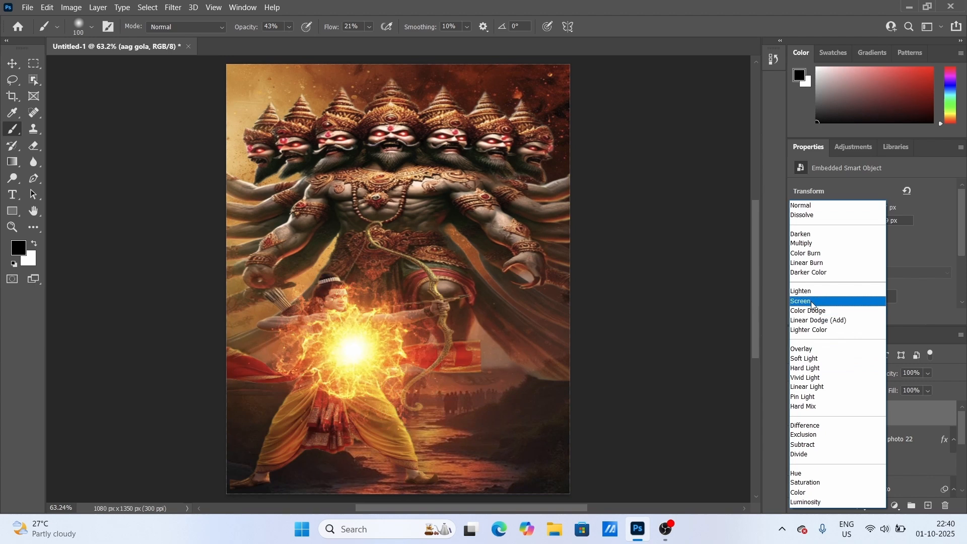
click(812, 302)
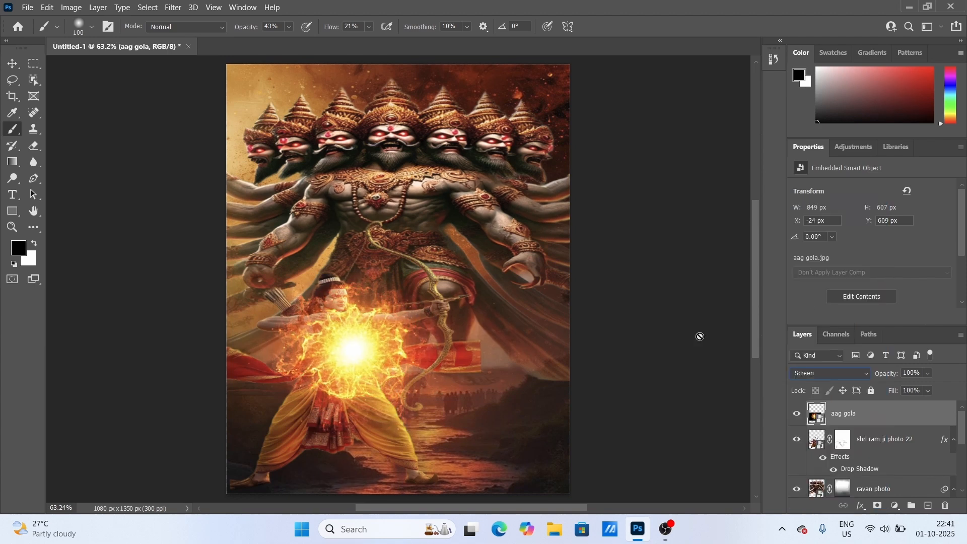
drag(848, 421, 862, 480)
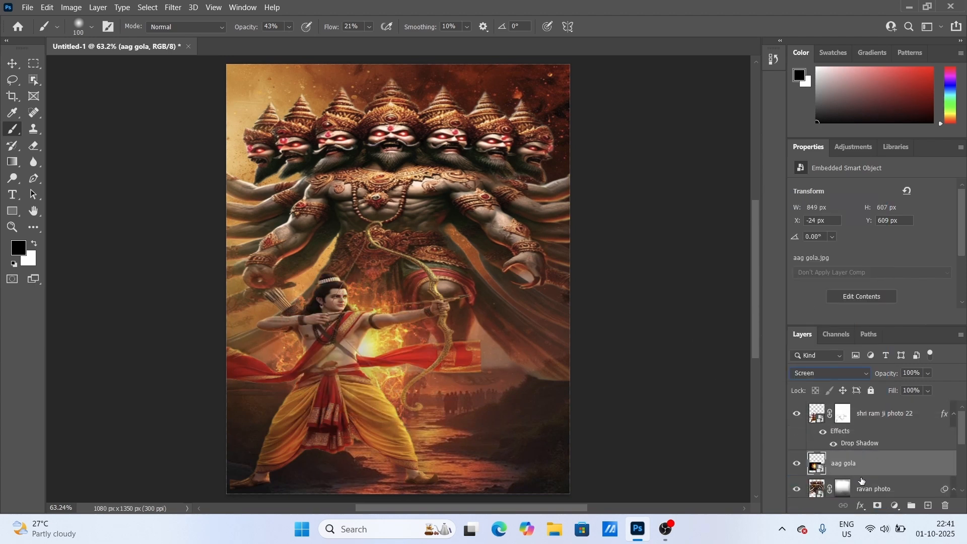
Enlarge the aag gola fireball to about 24.07% width and 21.32% height, centre it behind Shri Ram and rotate it by about -2.10°
key(ctrl+t)
drag(216, 257, 179, 243)
drag(394, 409, 383, 422)
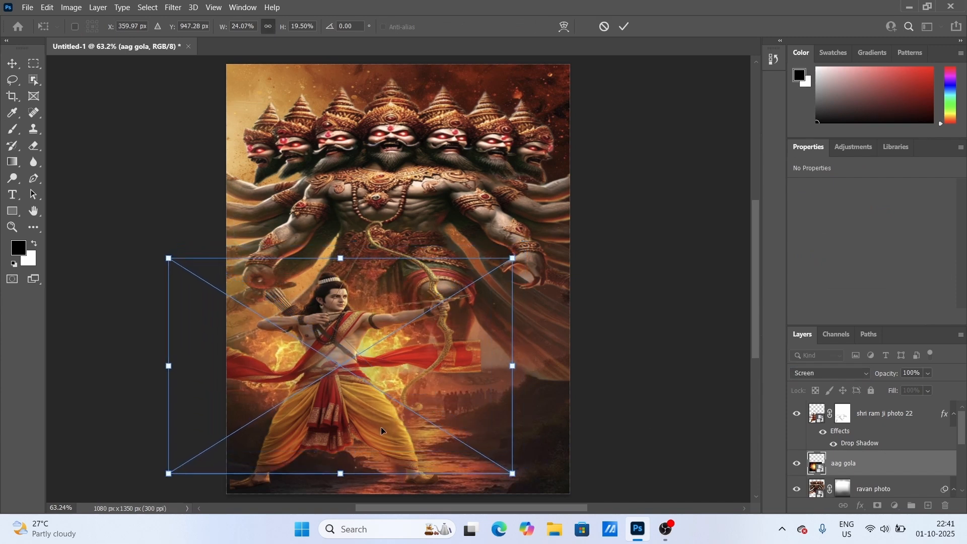
drag(340, 258, 340, 248)
drag(524, 234, 527, 222)
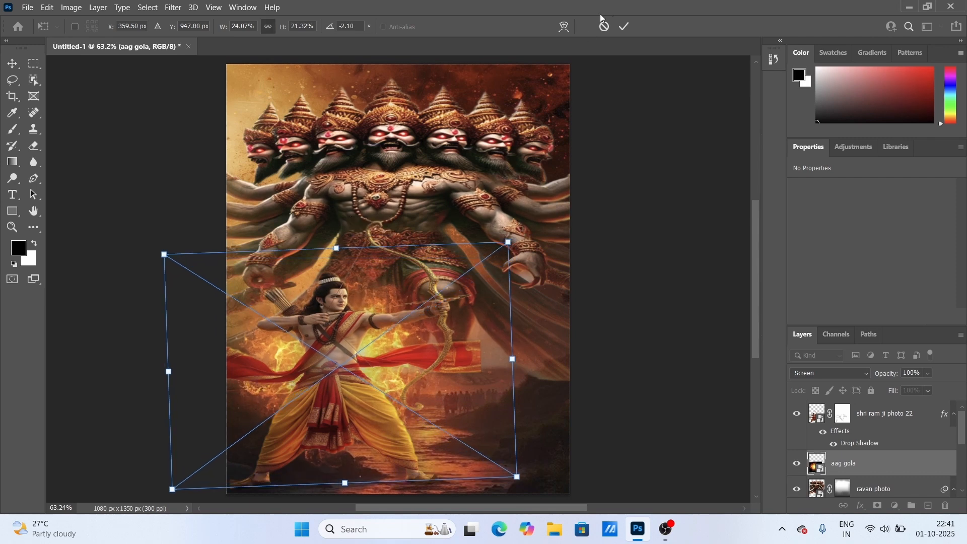
click(624, 26)
key(b)
scroll(398, 272, down, 1)
Place back light shri ram as an embedded object behind the figure, scaled to about 76.17% width and 78.33% height
click(26, 8)
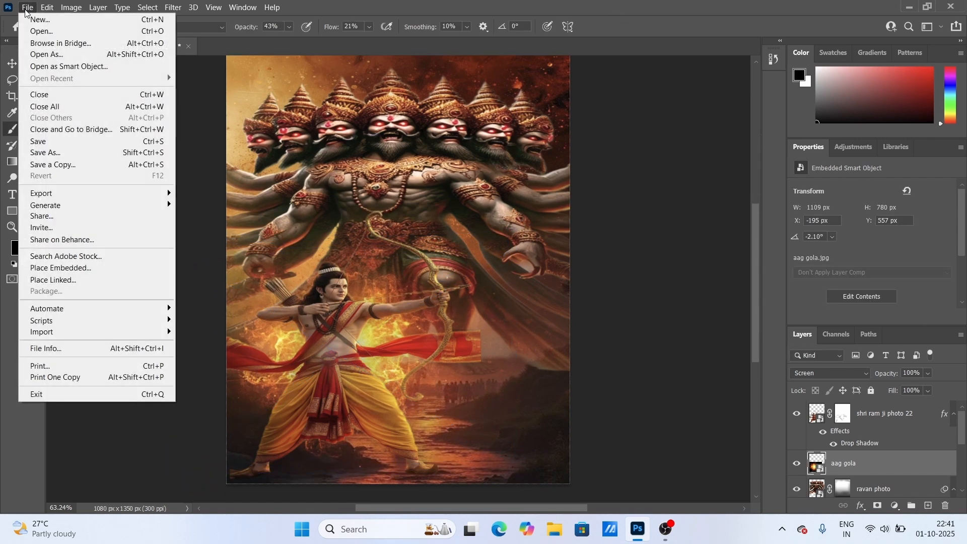
click(60, 267)
click(217, 109)
click(377, 279)
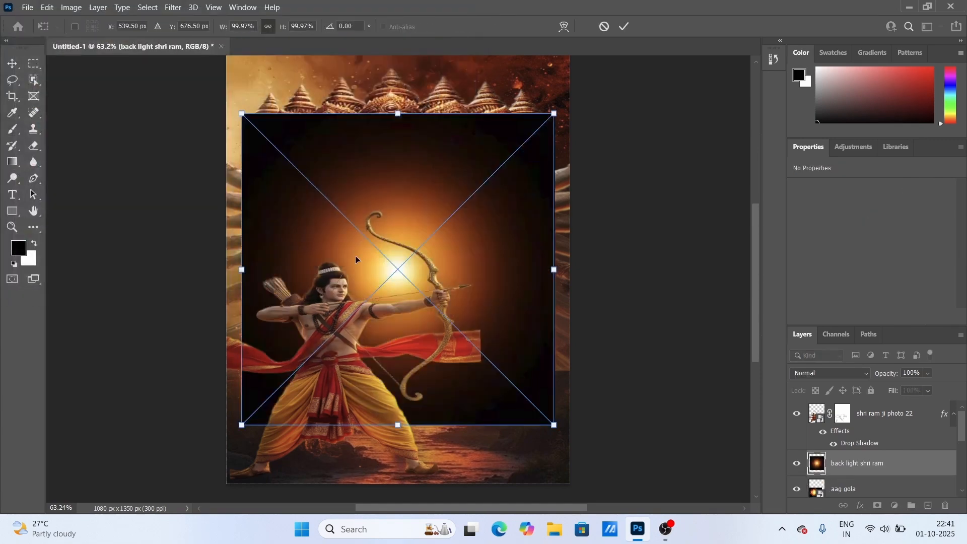
drag(543, 126, 502, 163)
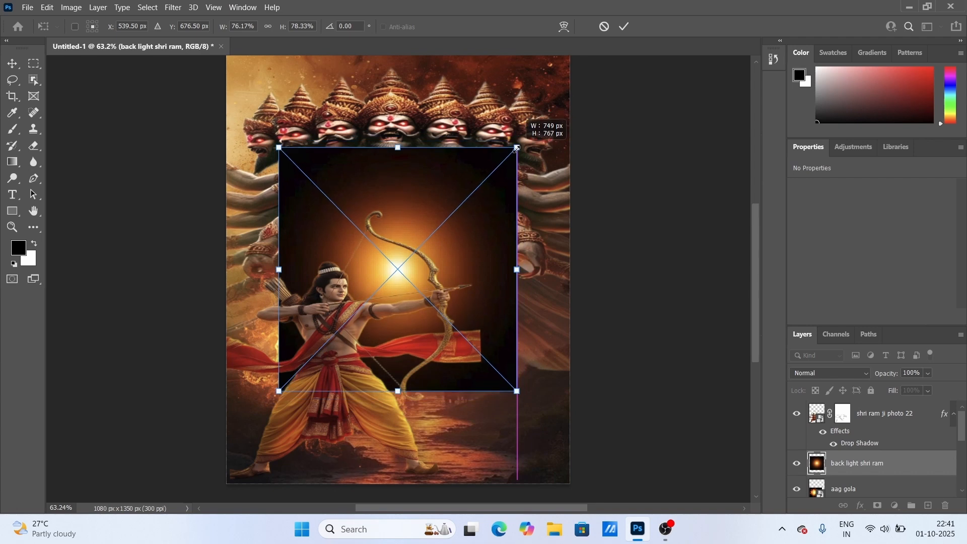
drag(424, 331, 373, 387)
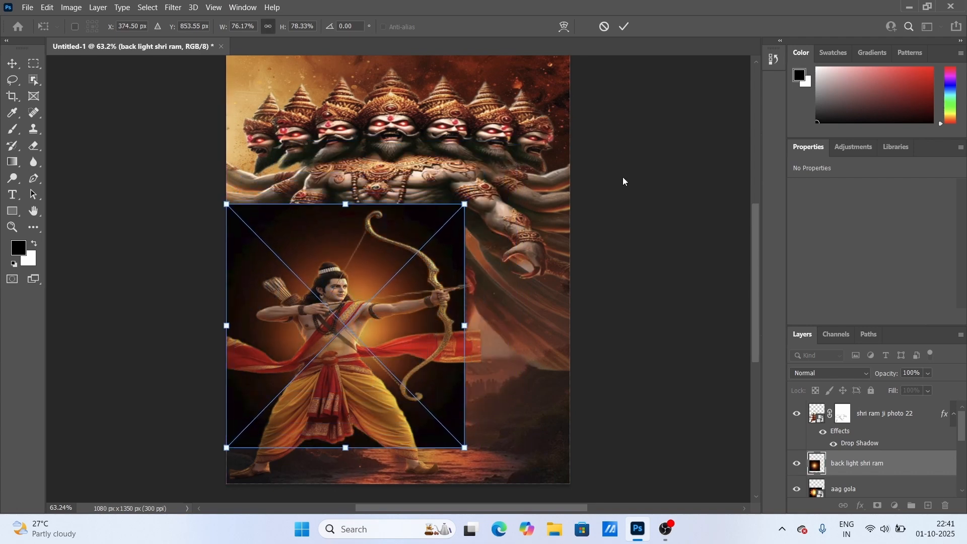
click(623, 28)
Blend the back light shri ram layer with Screen and stretch it to about 1157 x 985 px around the figure
click(839, 374)
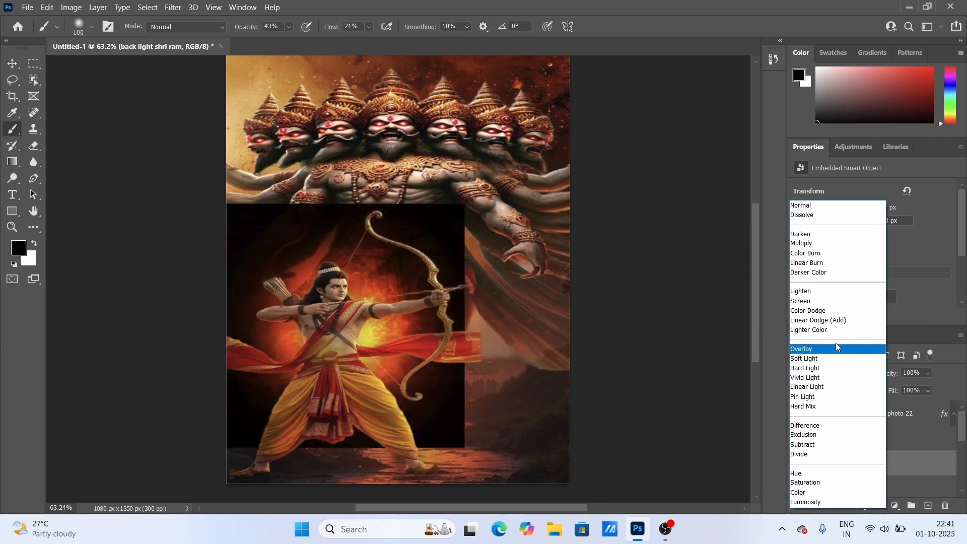
click(804, 298)
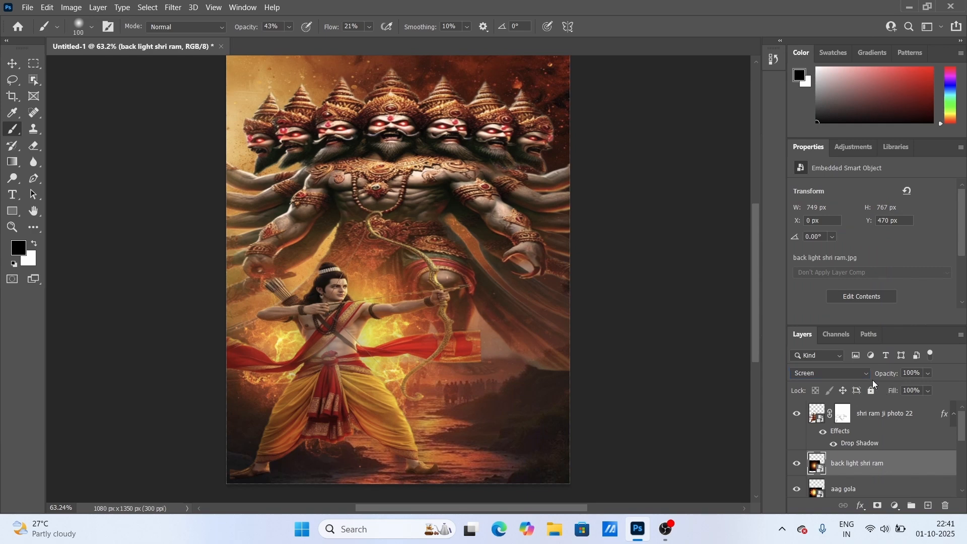
key(ctrl+t)
drag(416, 351, 395, 357)
drag(443, 330, 524, 331)
drag(324, 212, 326, 174)
click(624, 27)
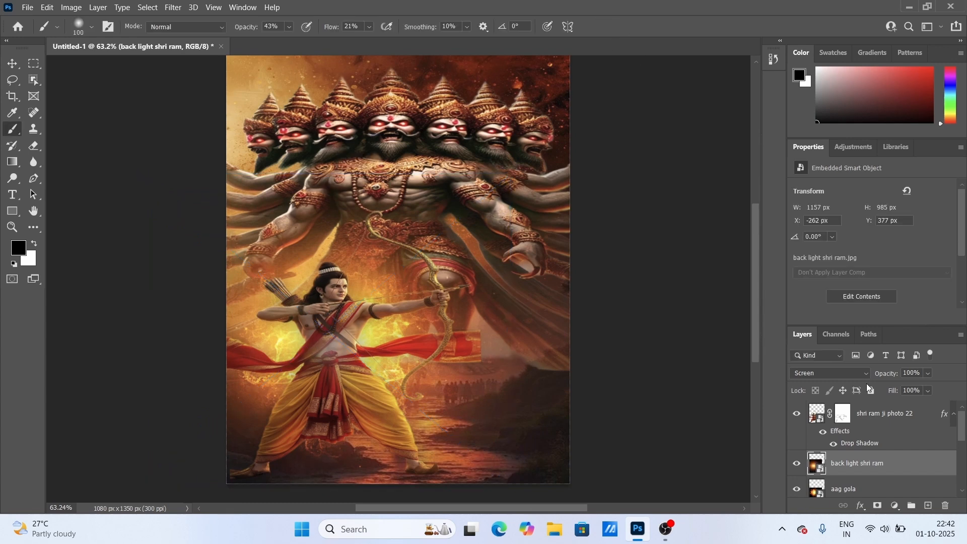
Create an empty layer above shri ram ji photo 22 and merge the two into one pixel layer
click(860, 417)
click(928, 506)
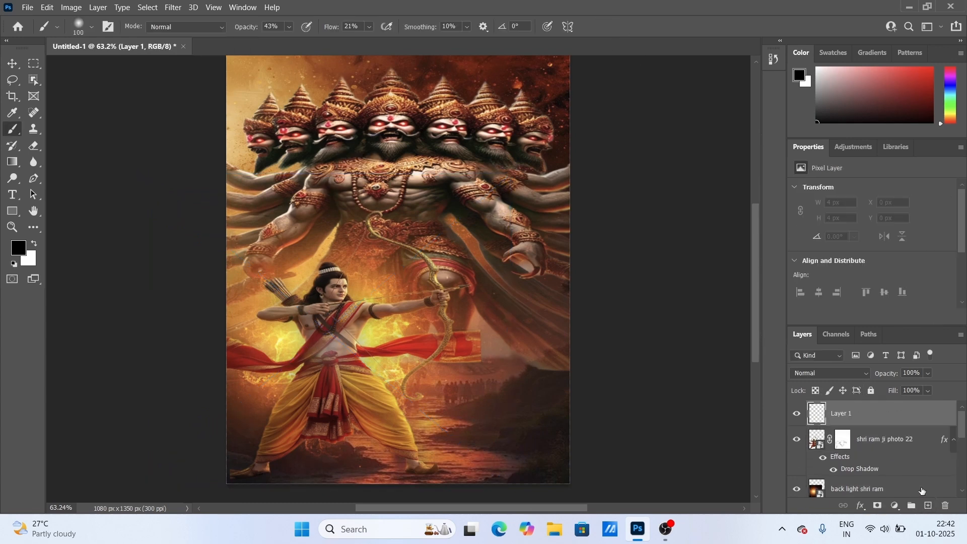
shift+click(889, 443)
right_click(887, 427)
click(787, 356)
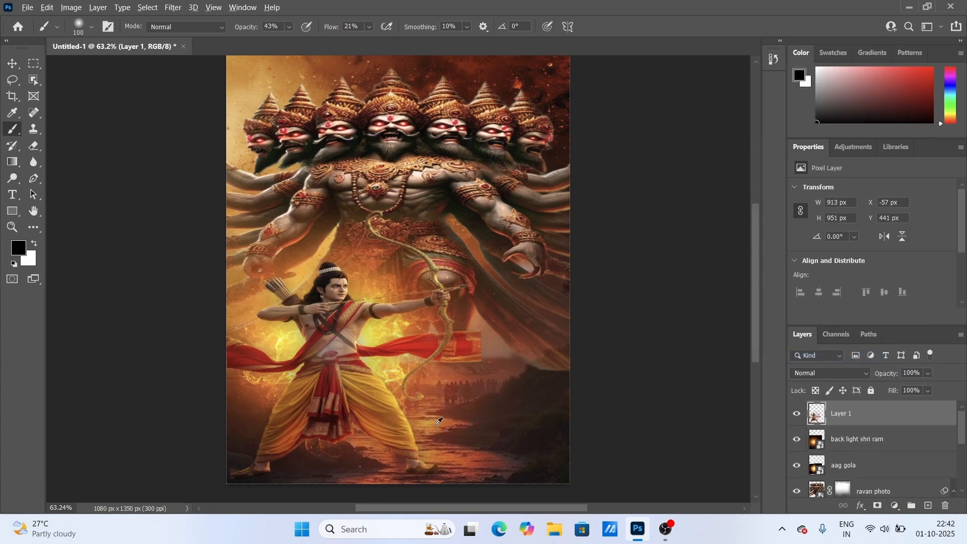
Darken Shri Ram's front shoe using the Burn tool with a 35 px brush, Midtones range and 50% exposure
scroll(438, 419, up, 5)
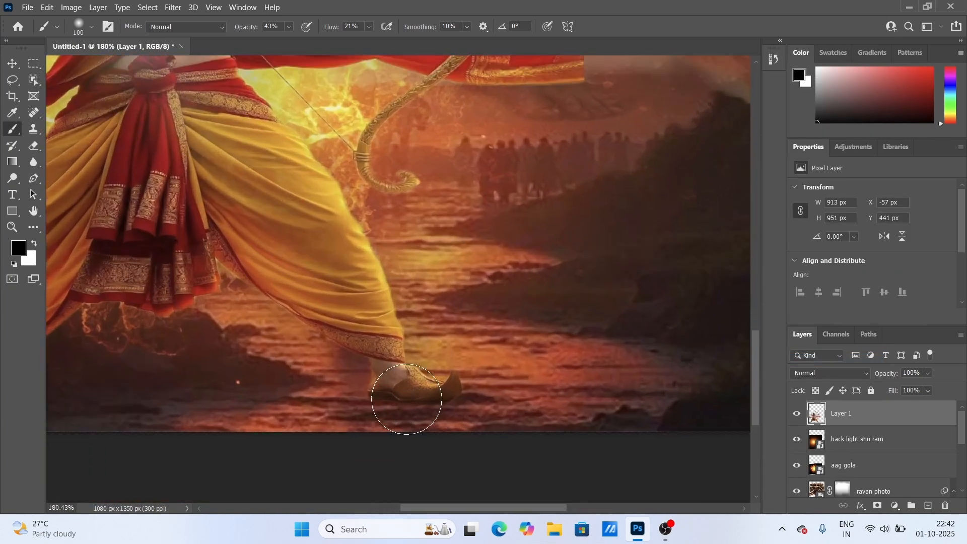
click(13, 178)
click(56, 180)
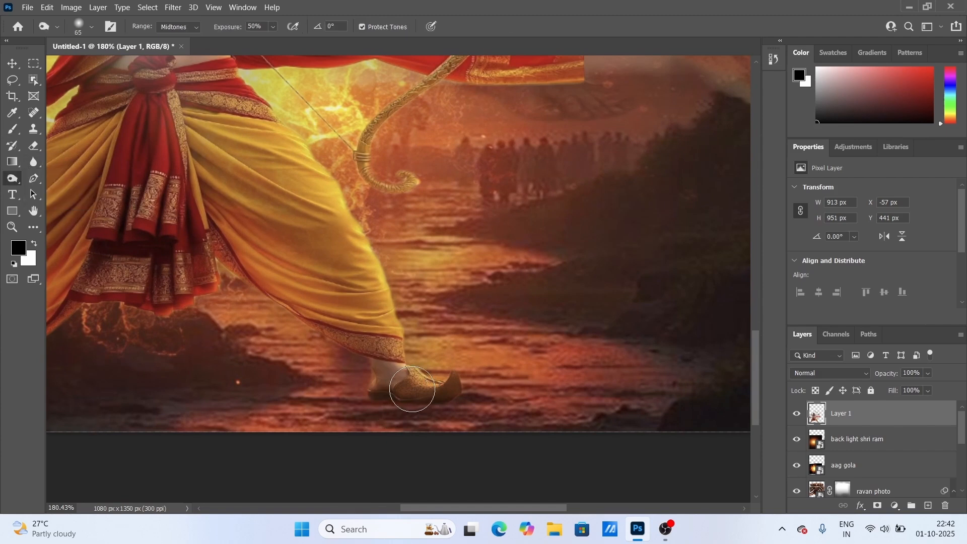
key(bracketleft)
key(bracketleft)
key(bracketleft)
mouse_move(413, 389)
mouse_down()
mouse_move(374, 384)
mouse_move(456, 384)
mouse_move(426, 391)
mouse_move(435, 388)
mouse_move(406, 369)
mouse_up()
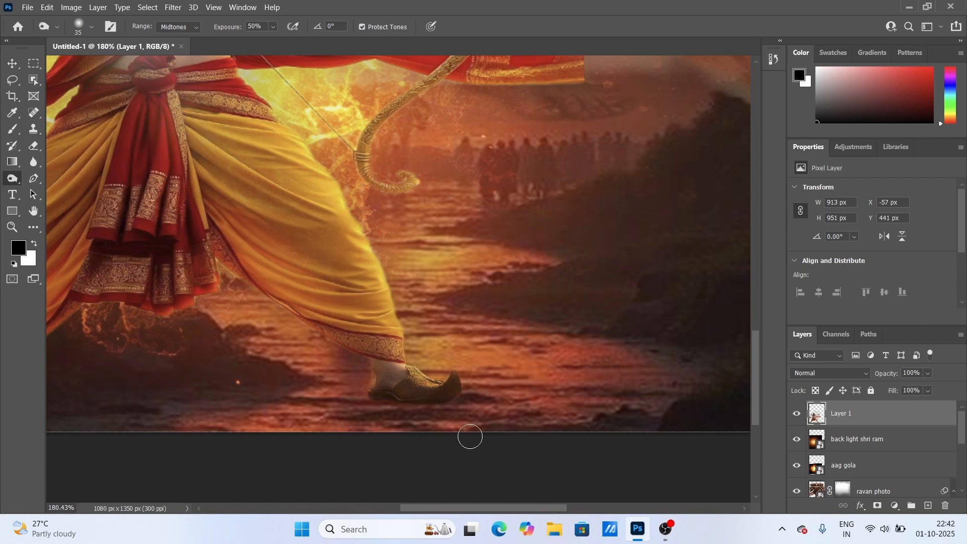
Burn Shri Ram's rear shoe and heel with the same 35 px brush, and fit the whole poster in view
drag(463, 509, 373, 508)
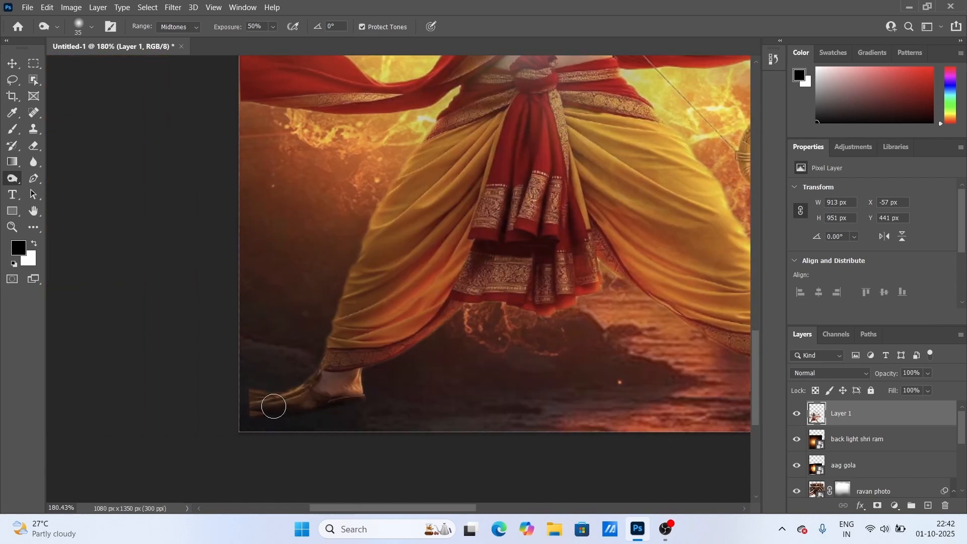
mouse_move(274, 406)
mouse_down()
mouse_move(319, 388)
mouse_move(254, 403)
mouse_move(282, 413)
mouse_move(356, 390)
mouse_move(361, 378)
mouse_move(311, 385)
mouse_move(355, 379)
mouse_move(298, 397)
mouse_move(355, 382)
mouse_up()
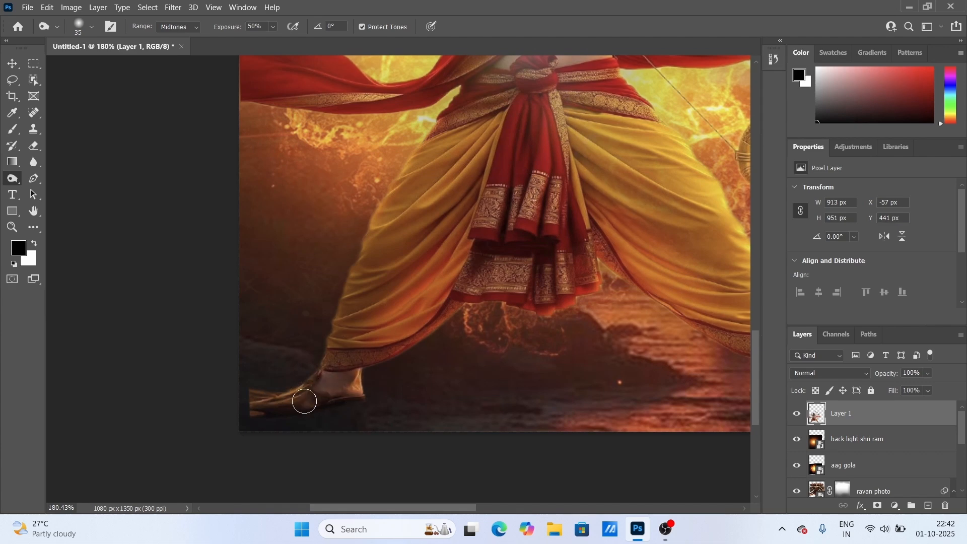
scroll(454, 336, down, 8)
drag(427, 506, 472, 506)
scroll(347, 408, down, 2)
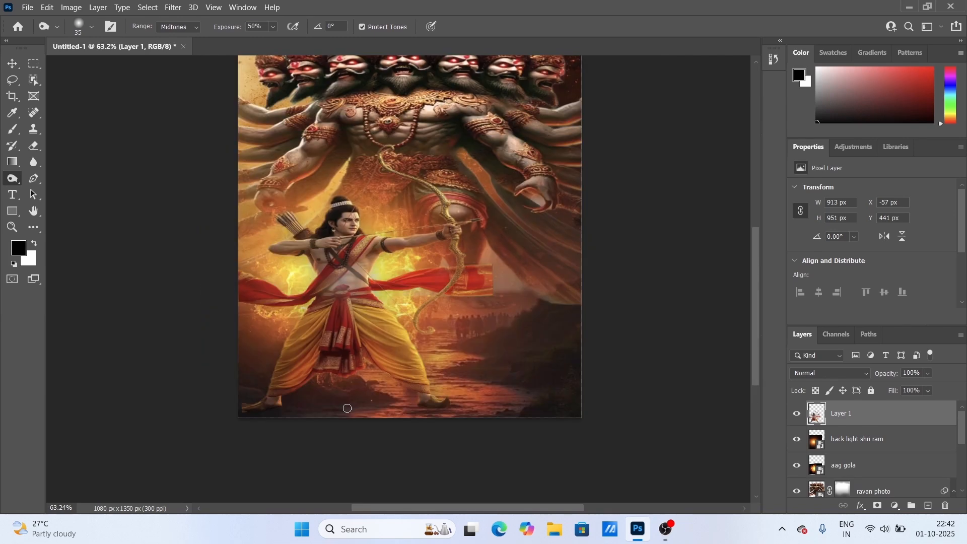
scroll(656, 412, up, 1)
key(ctrl+0)
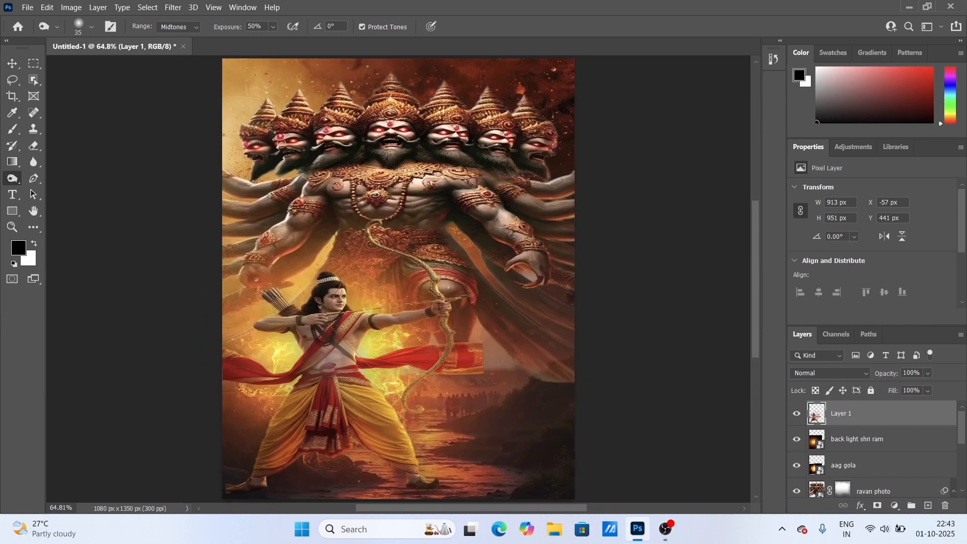
Place sparkle as an embedded object over the poster's lower half, scaled to about 48.84% width and 44.26% height
click(29, 8)
click(65, 263)
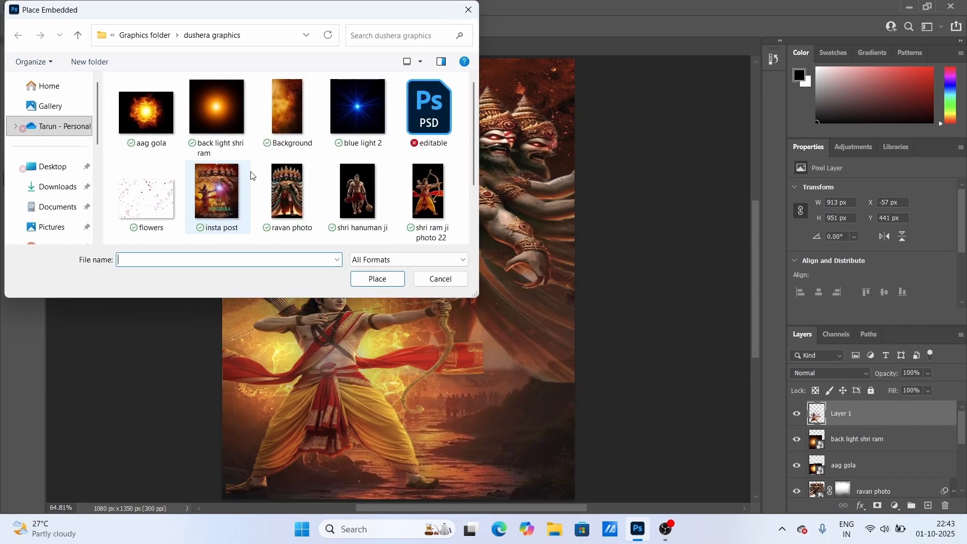
click(164, 214)
click(377, 278)
drag(427, 340, 427, 409)
drag(574, 347, 605, 348)
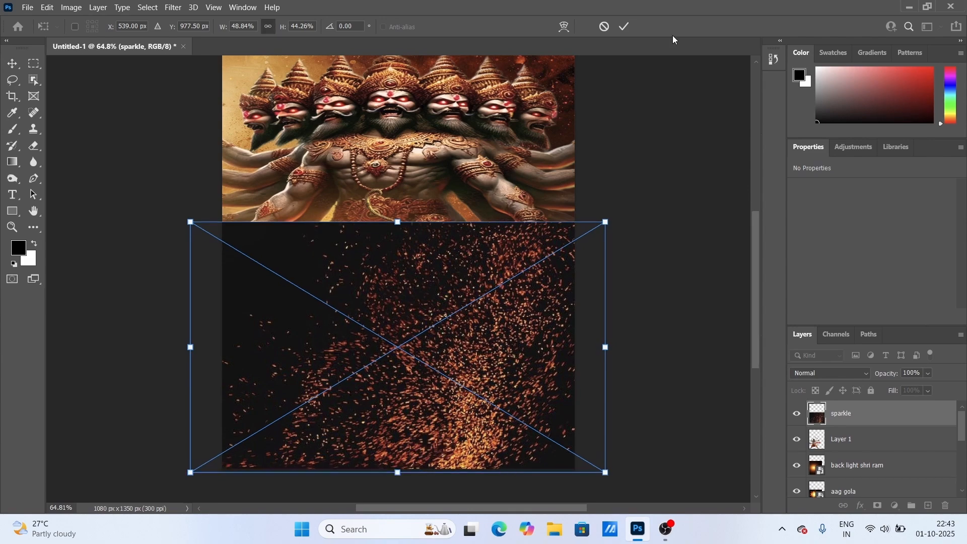
click(624, 26)
Set the sparkle layer's blend mode to Lighten, rotate it about 5.41°, and fit it over the lower half at about 1340 x 871 px
click(831, 373)
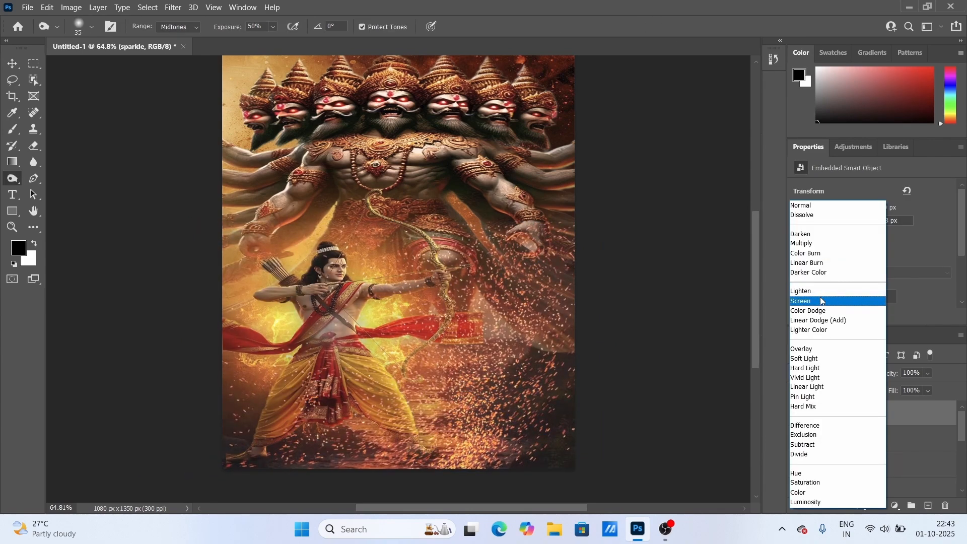
click(822, 292)
key(ctrl+t)
drag(624, 212, 631, 230)
drag(402, 217, 402, 233)
drag(387, 456, 384, 483)
click(624, 26)
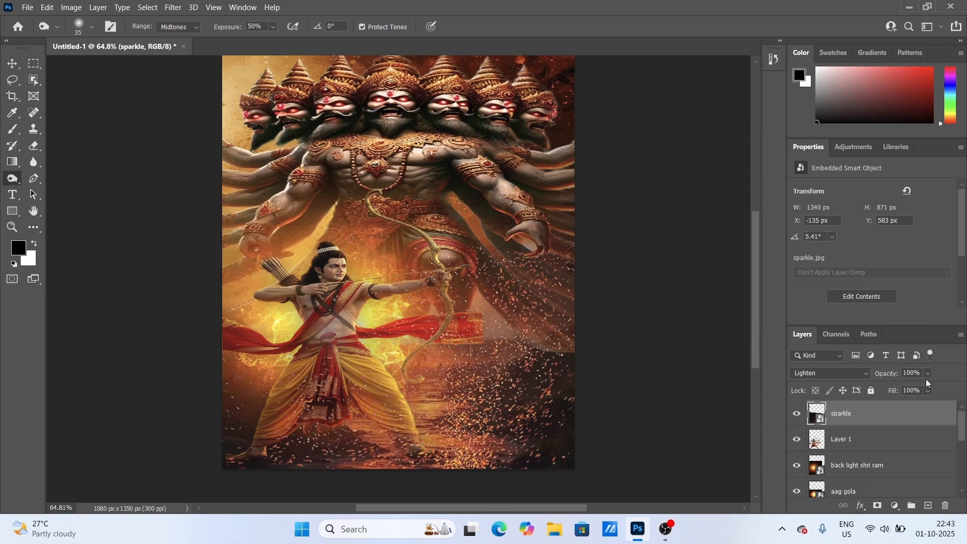
Mask the sparkle layer, fade some sparks with a 175 px black brush at 43% opacity and 21% flow, and set the layer opacity to 100%
mouse_move(917, 387)
mouse_down()
mouse_move(906, 387)
mouse_move(918, 389)
mouse_up()
click(875, 503)
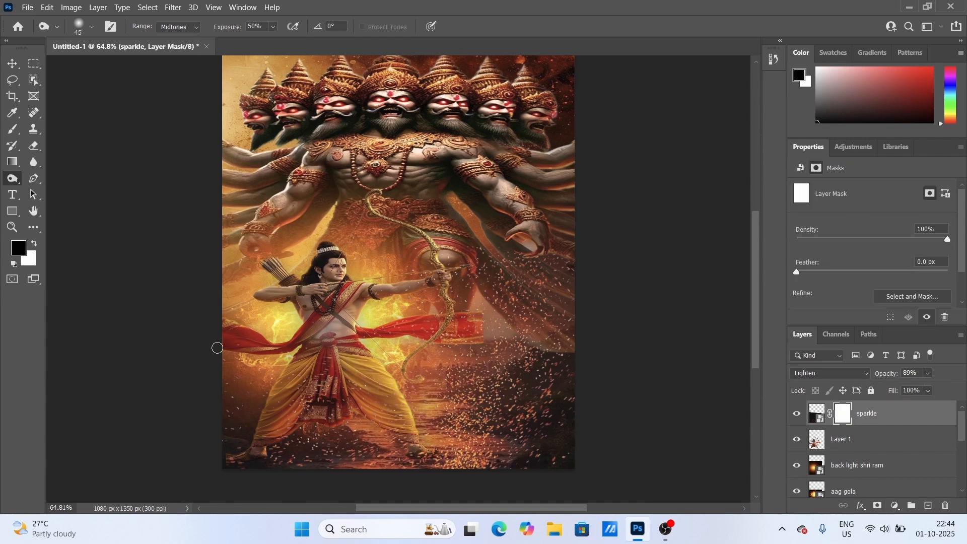
click(13, 129)
click(55, 132)
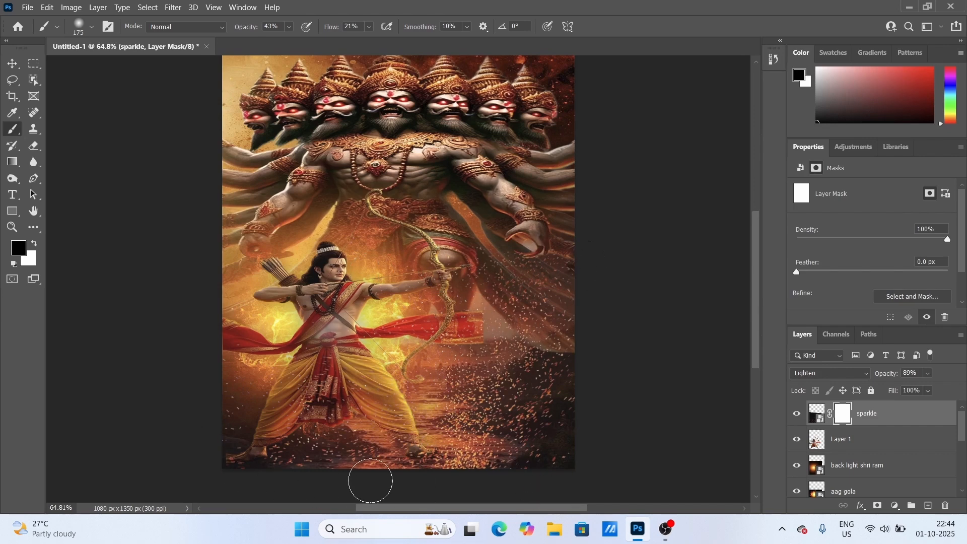
drag(528, 454, 283, 437)
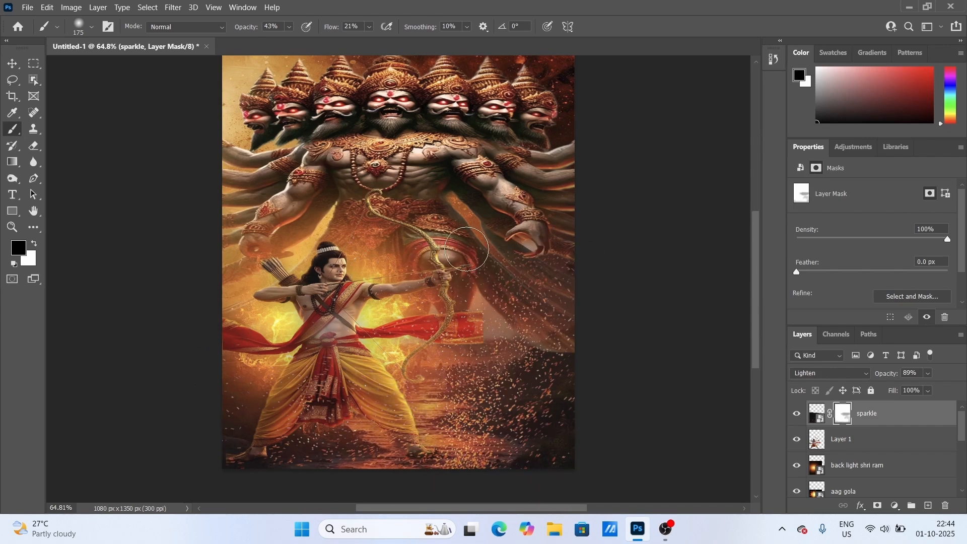
click(928, 373)
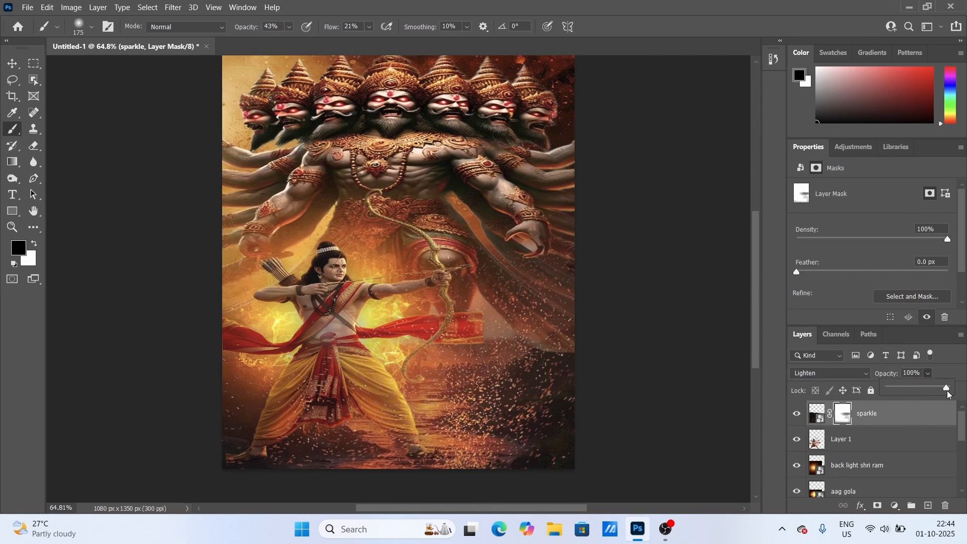
Place blue light 2 as an embedded object over the bow, scaled to about 583 x 603 px
click(27, 7)
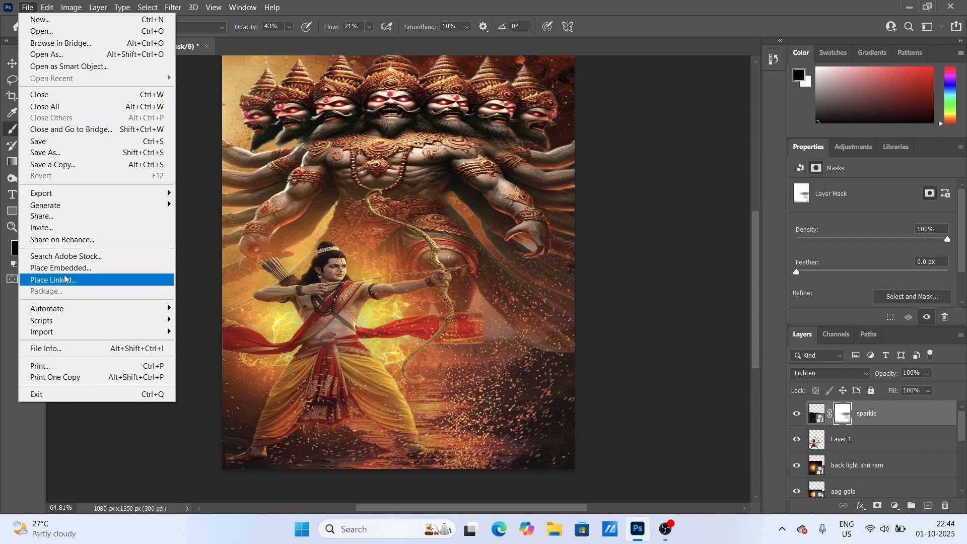
click(50, 279)
click(378, 279)
drag(574, 434, 494, 360)
drag(421, 332, 471, 331)
click(624, 27)
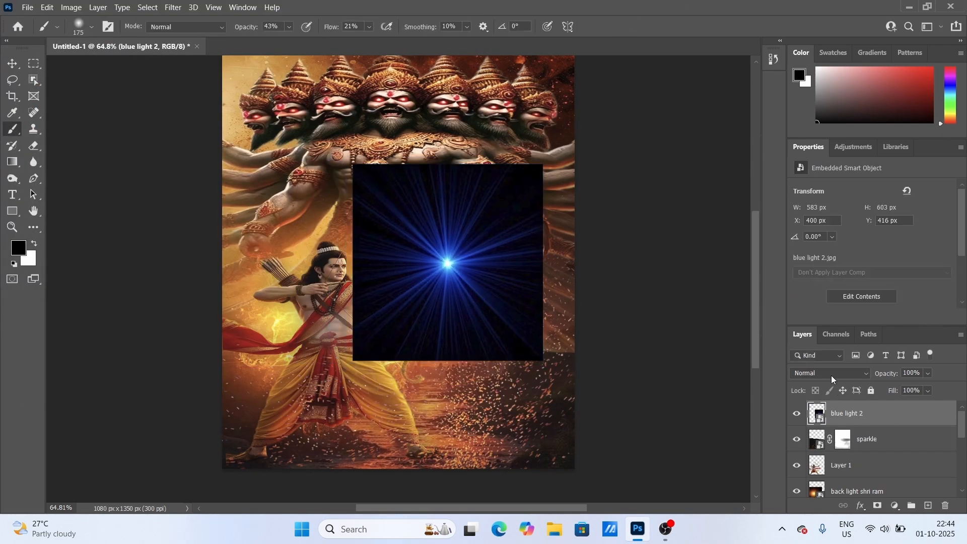
Set the blue light 2 layer's blend mode to Screen and move its glow just ahead of Shri Ram's bow hand
click(830, 374)
click(820, 301)
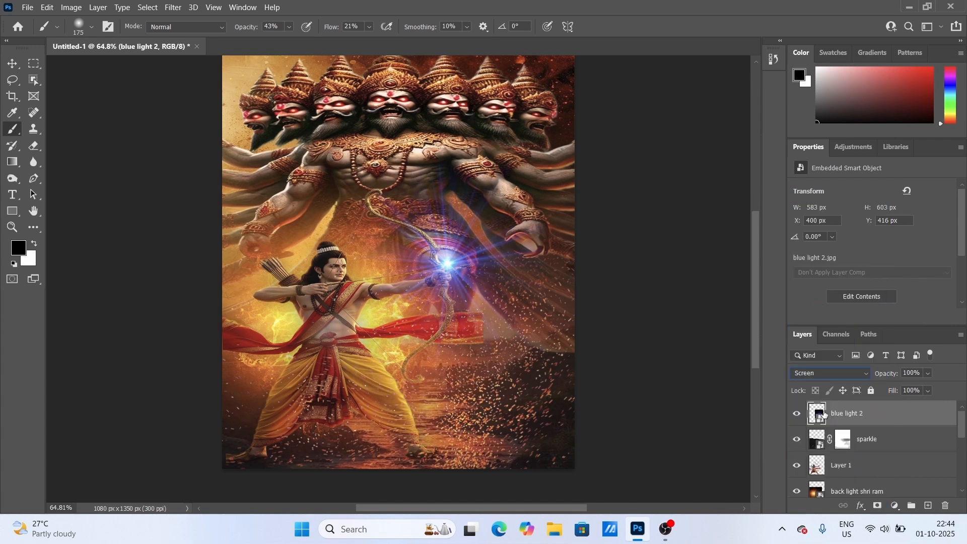
key(ctrl+t)
drag(458, 305, 477, 308)
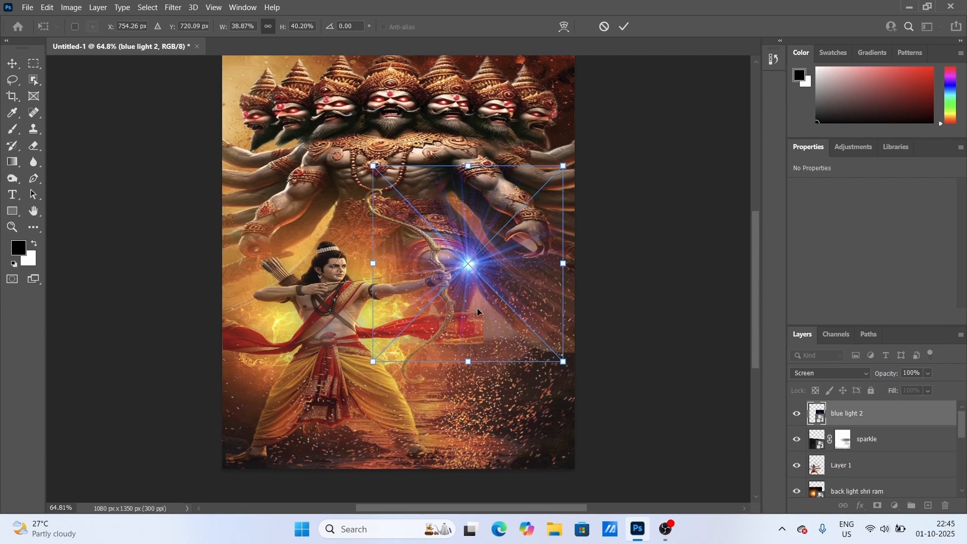
key(Return)
Add a mask to blue light 2, fade its outer rays with the 175 px black brush, and set the layer opacity to 96%
click(877, 506)
key(b)
scroll(517, 279, up, 3)
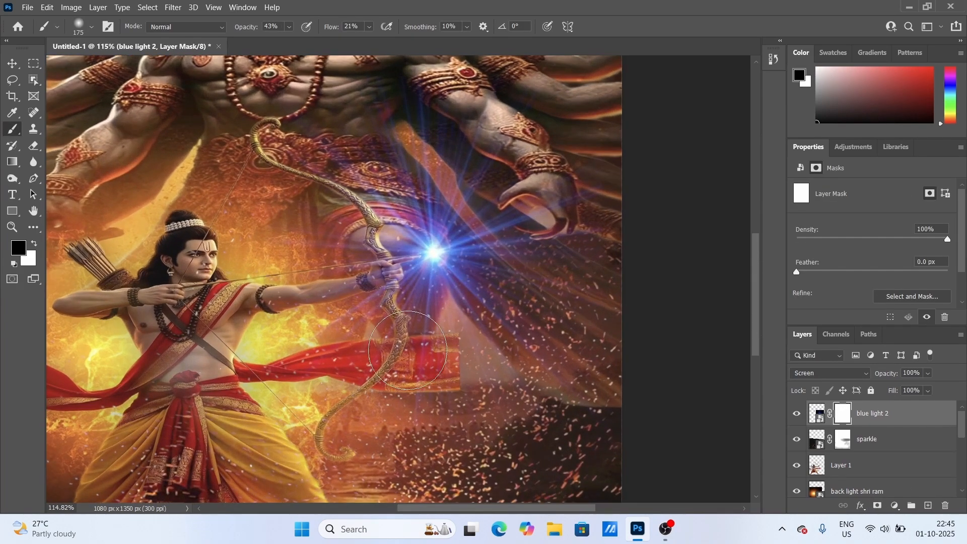
mouse_move(433, 412)
mouse_down()
mouse_move(507, 395)
mouse_move(504, 355)
mouse_move(412, 411)
mouse_move(564, 279)
mouse_up()
scroll(561, 272, up, 3)
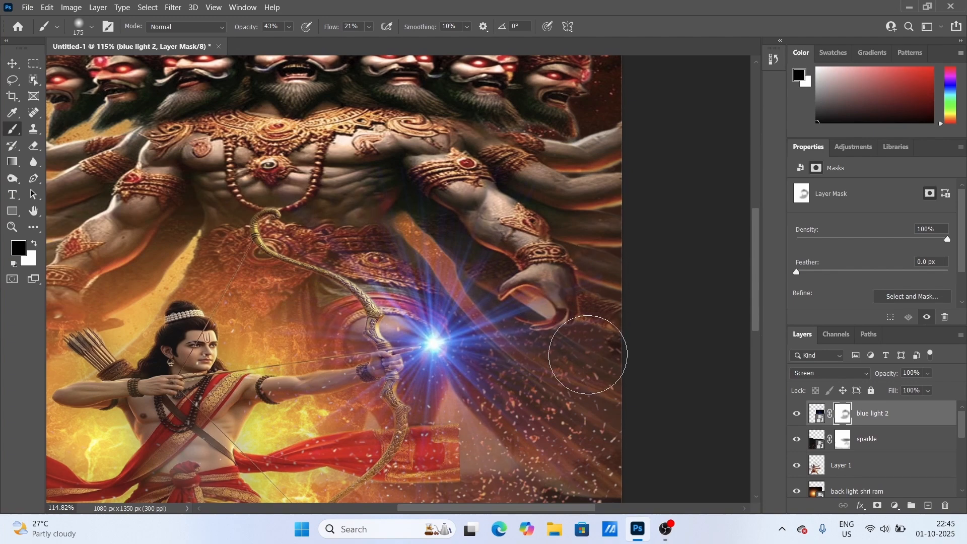
click(928, 375)
drag(940, 392, 935, 392)
scroll(613, 352, down, 6)
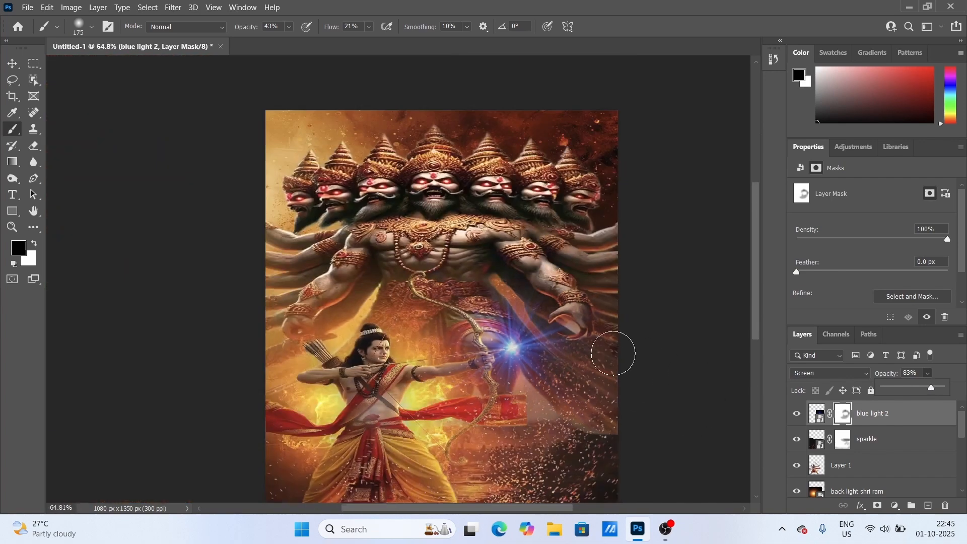
key(ctrl+0)
Place shri hanuman ji as an embedded object at the poster's lower edge beside Shri Ram, scaled to about 698 x 810 px
click(28, 7)
click(60, 267)
click(358, 194)
click(379, 280)
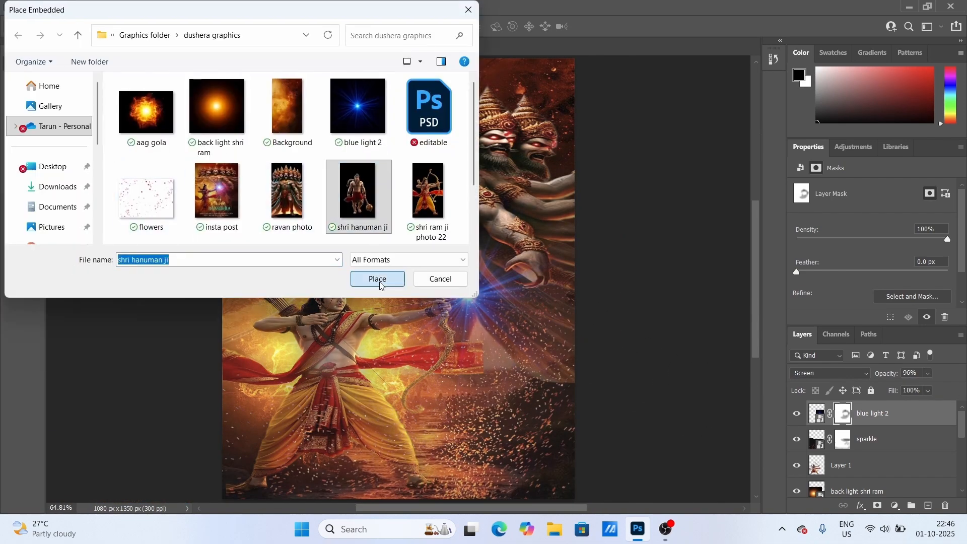
drag(387, 64, 387, 105)
drag(541, 282, 538, 291)
scroll(409, 376, down, 3)
scroll(408, 376, up, 1)
drag(414, 358, 444, 497)
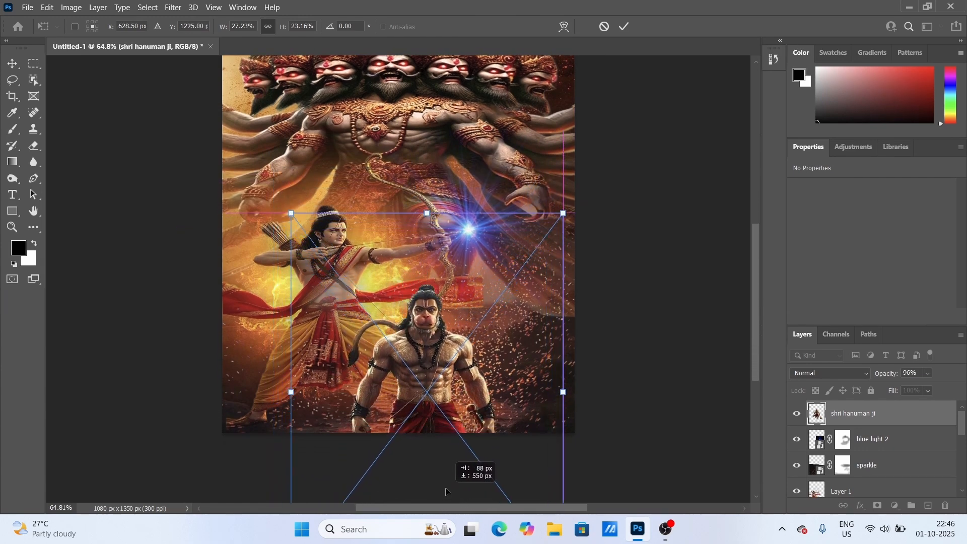
click(625, 26)
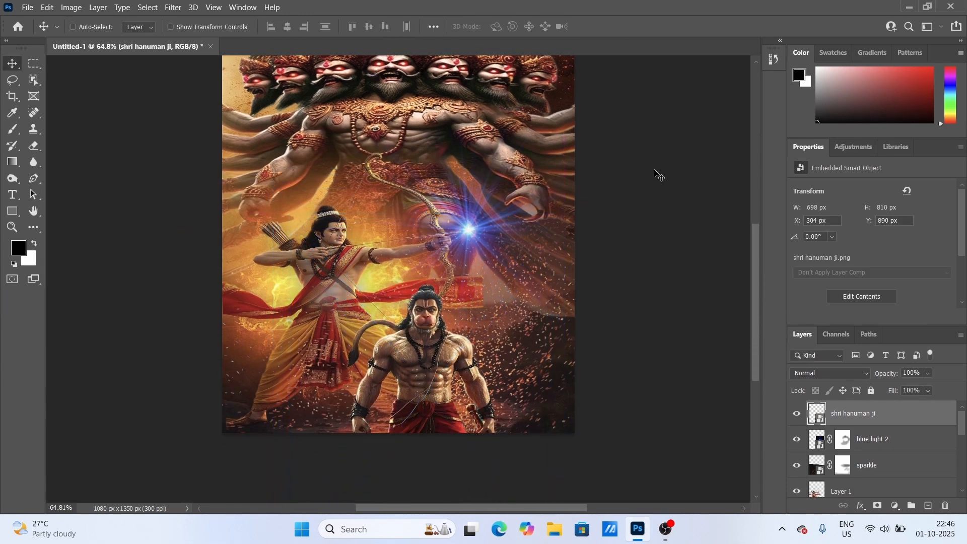
Mask the shri hanuman ji layer and fade his lower body into the ground using a black-to-white gradient and a 23% opacity brush
scroll(657, 174, up, 3)
click(878, 505)
drag(12, 161, 50, 161)
drag(416, 504, 416, 444)
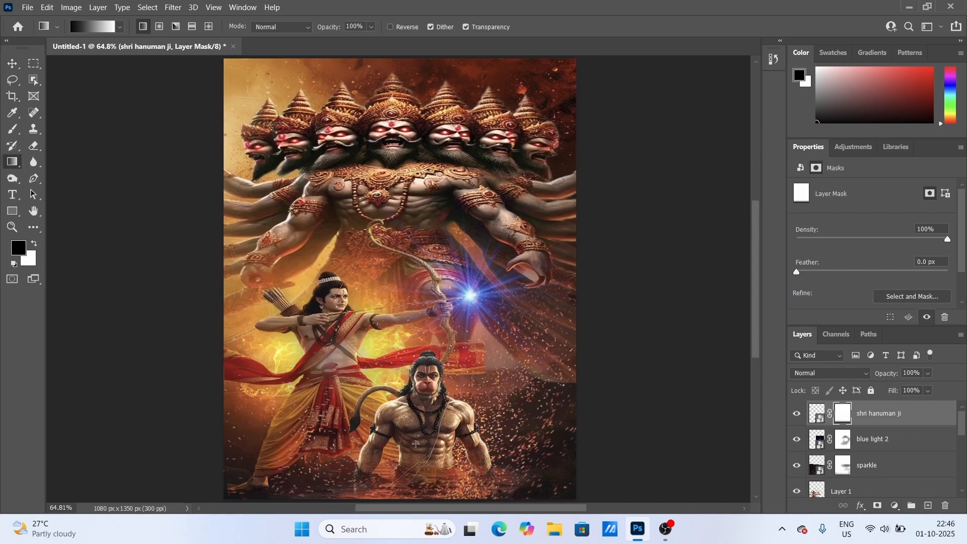
drag(12, 129, 52, 129)
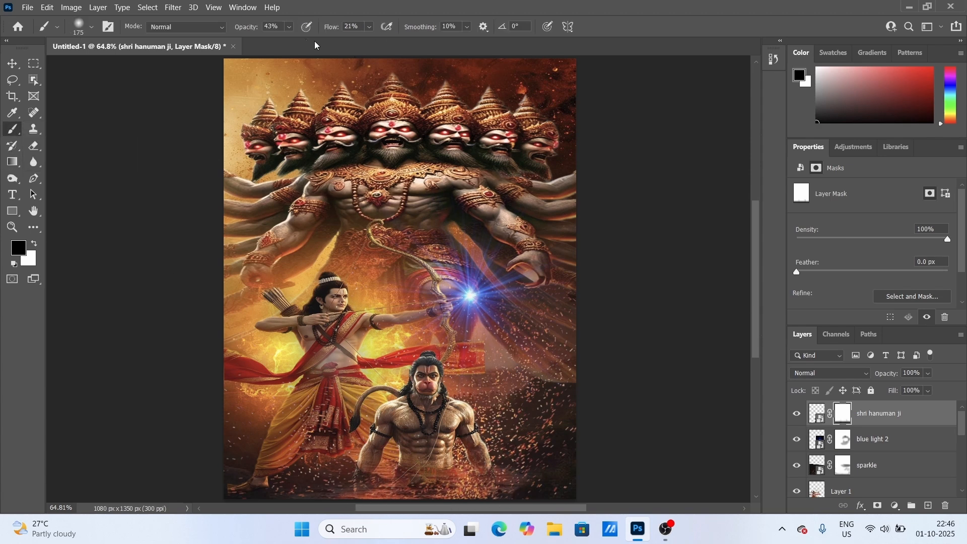
drag(287, 31, 273, 33)
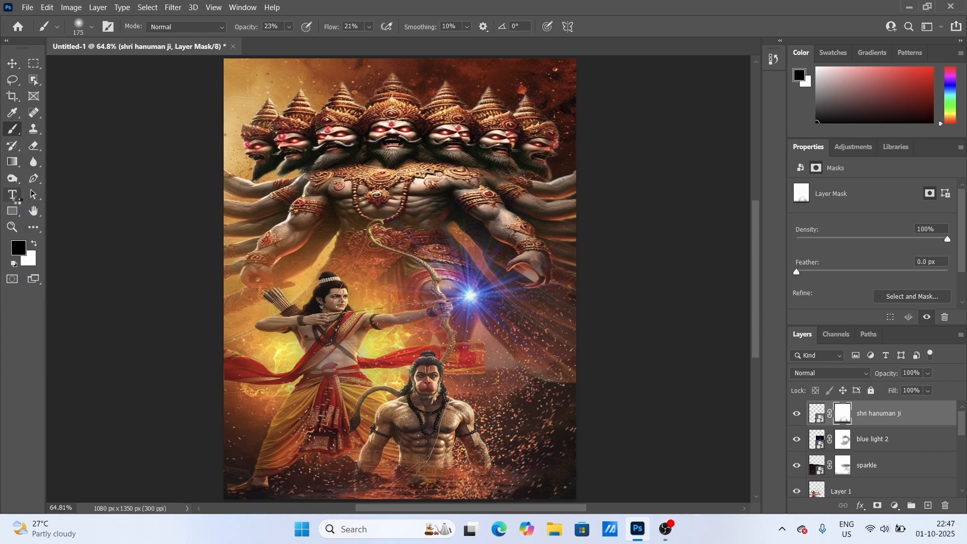
Copy the quote “Don't fight others, fight the darkness within that's the true spirit of Dussehra” from the Word document into a new text layer
click(12, 195)
click(309, 389)
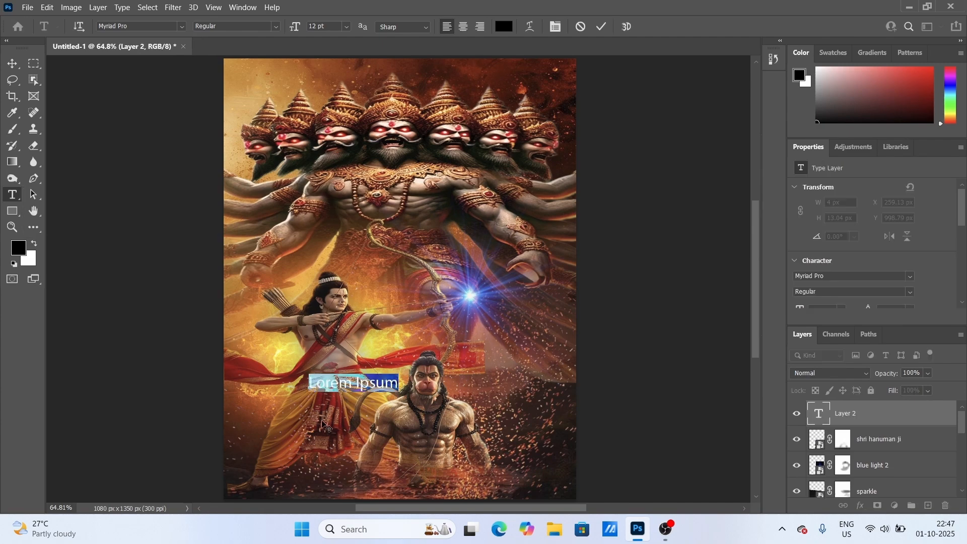
click(679, 529)
click(428, 250)
drag(427, 251, 168, 200)
key(ctrl+c)
click(701, 59)
key(ctrl+v)
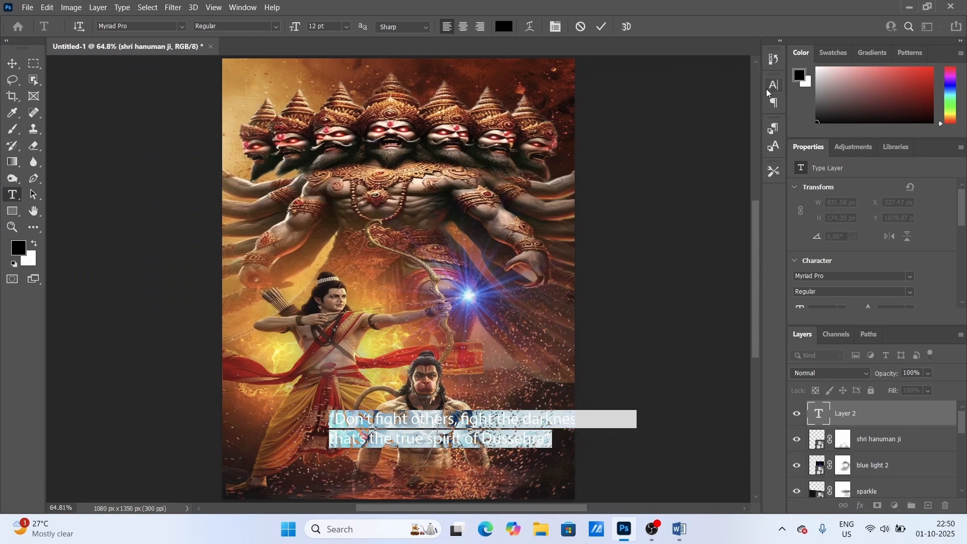
Format the quote text as white (ffffff) Georgia Italic at 8 pt
click(774, 86)
click(749, 159)
text(ffffff)
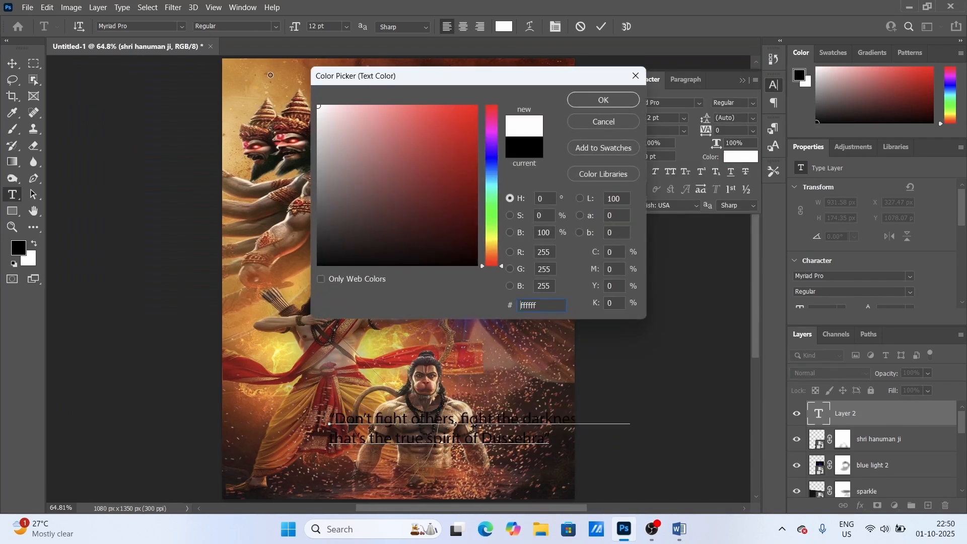
click(610, 101)
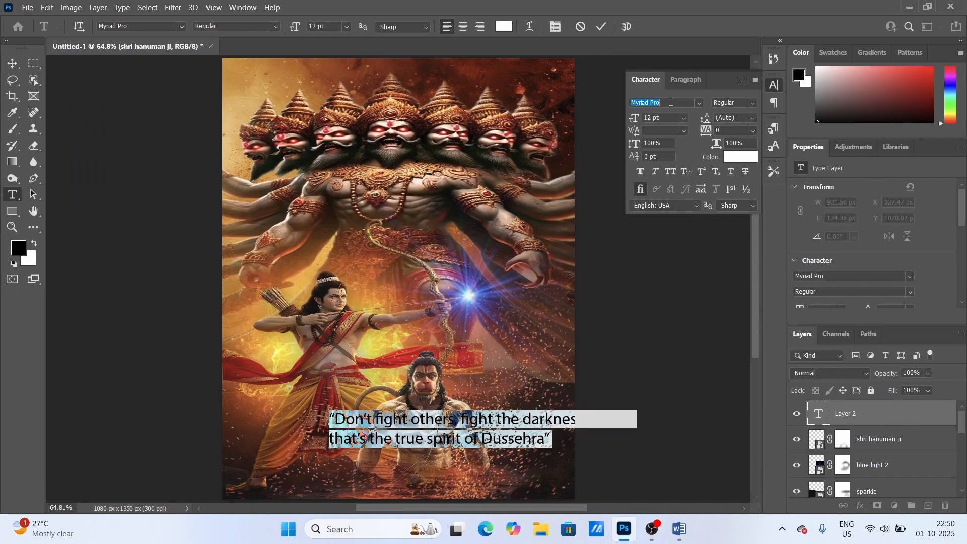
text(geo)
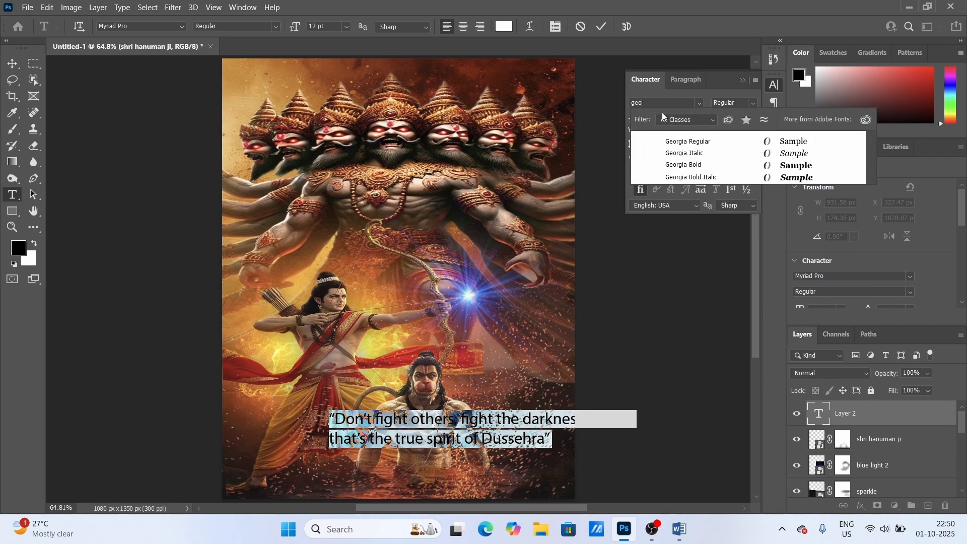
key(Return)
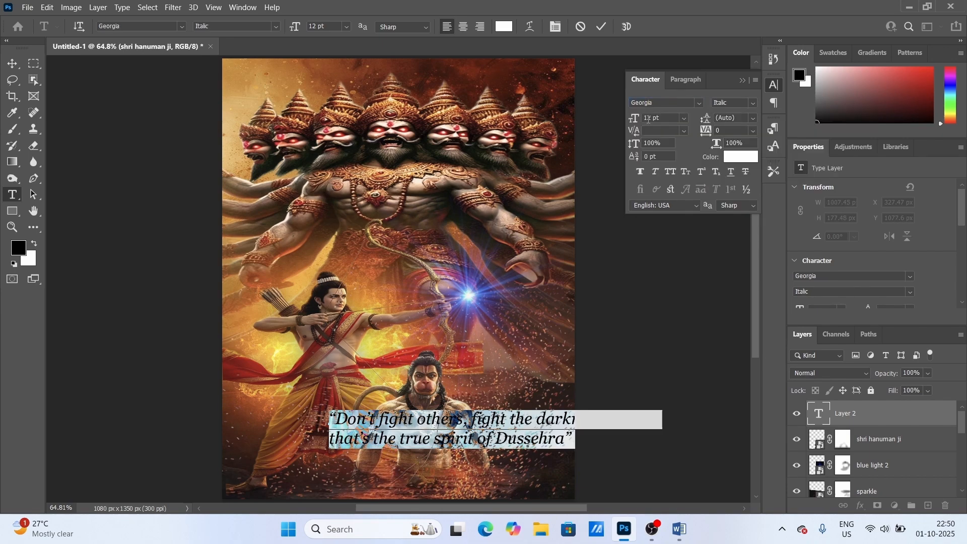
click(648, 119)
text(8)
key(Return)
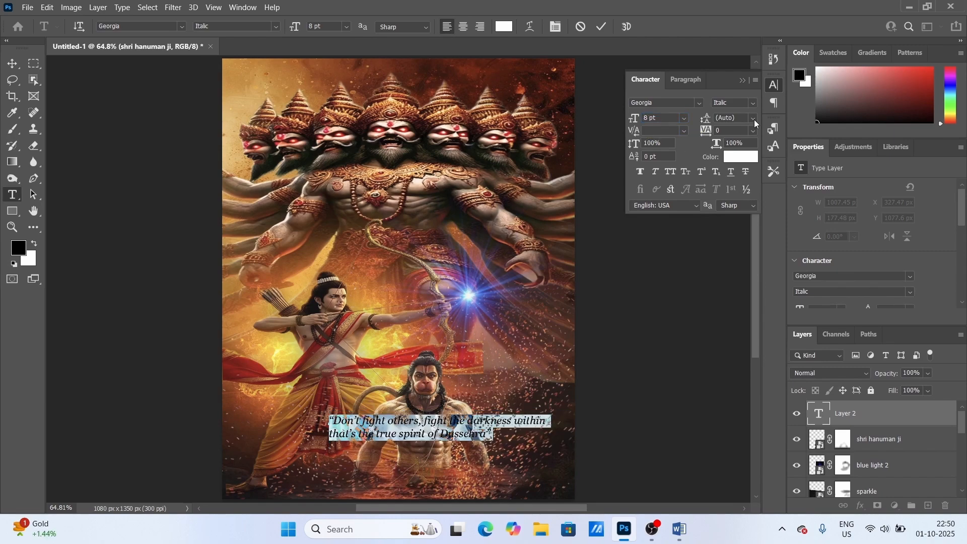
Center-align the quote and position it near the poster's lower edge, across Hanuman's waist
click(464, 26)
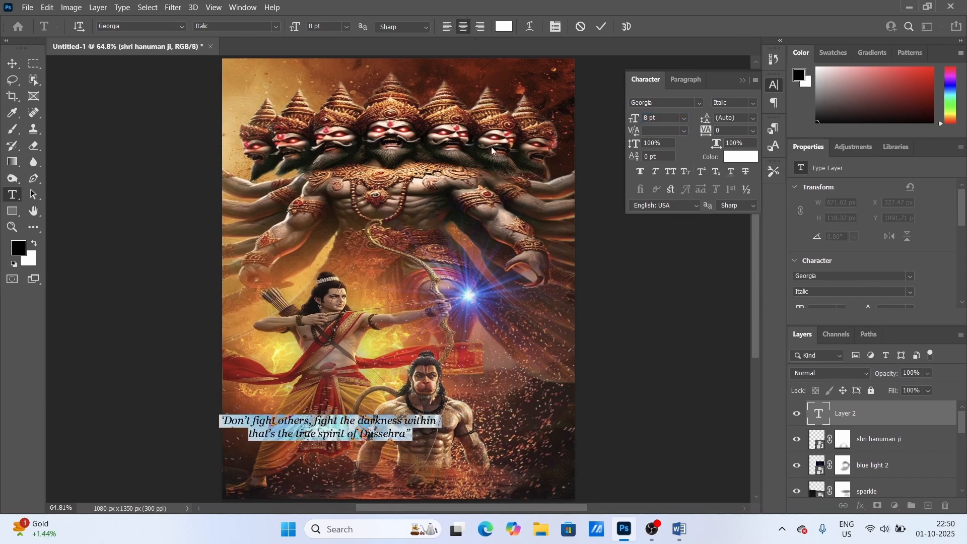
drag(386, 458, 455, 501)
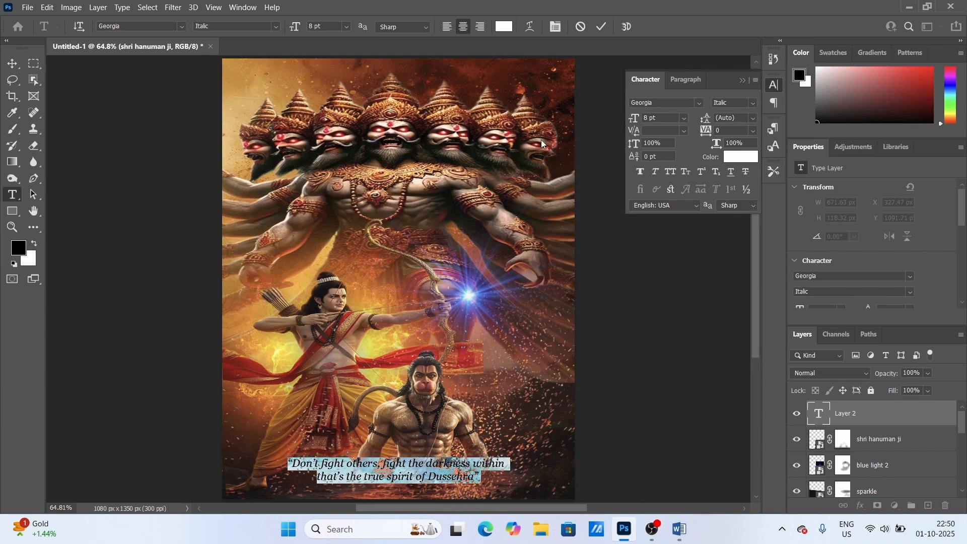
click(602, 31)
click(744, 80)
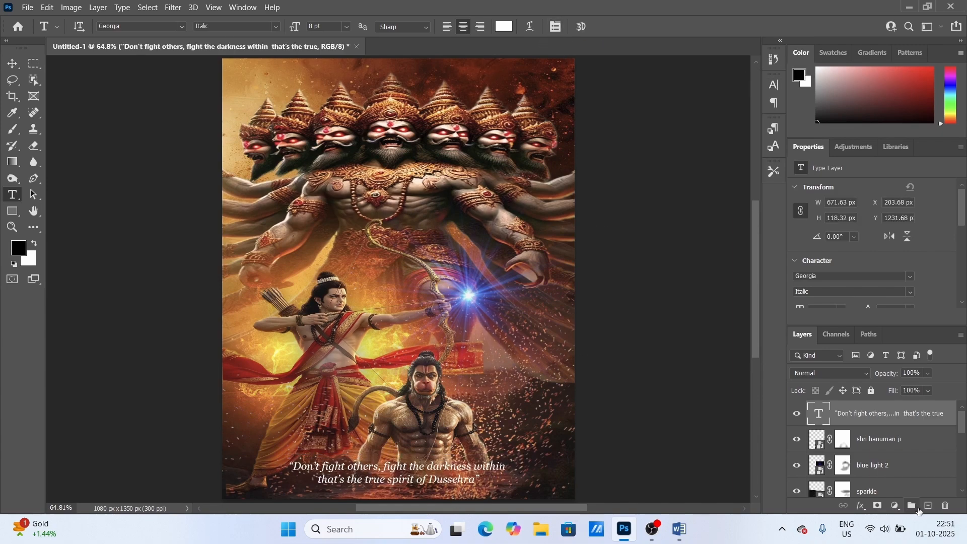
Create a new layer above the quote text and fill it with black using the Paint Bucket tool
click(929, 507)
click(14, 132)
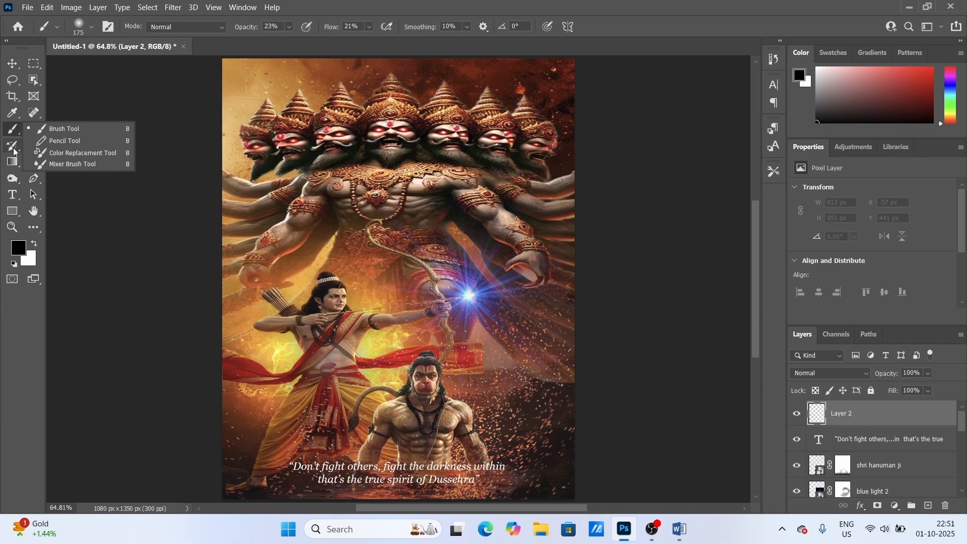
click(13, 163)
click(48, 174)
click(310, 203)
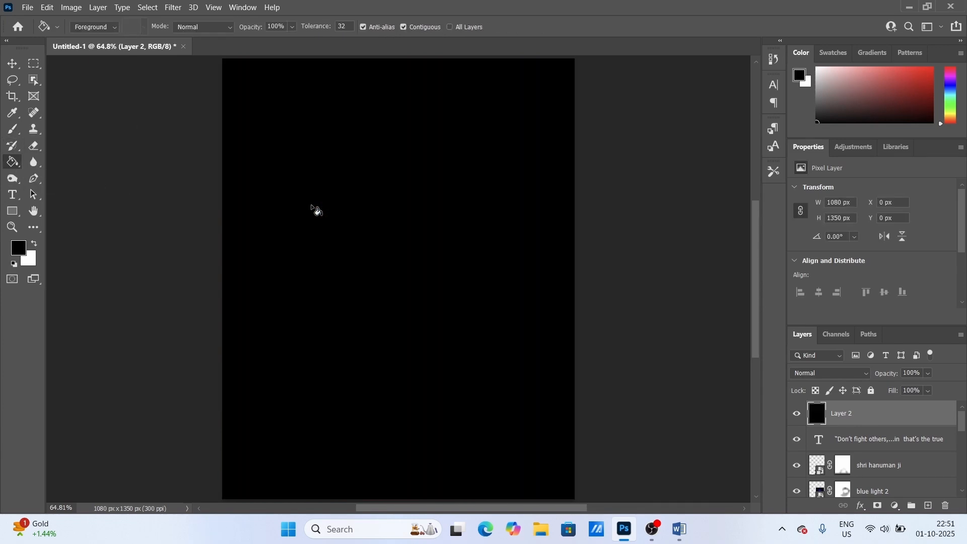
Erase the black layer's center with a soft 1700 px eraser at 100% opacity, leaving a dark vignette around the poster's edges
click(34, 145)
click(62, 149)
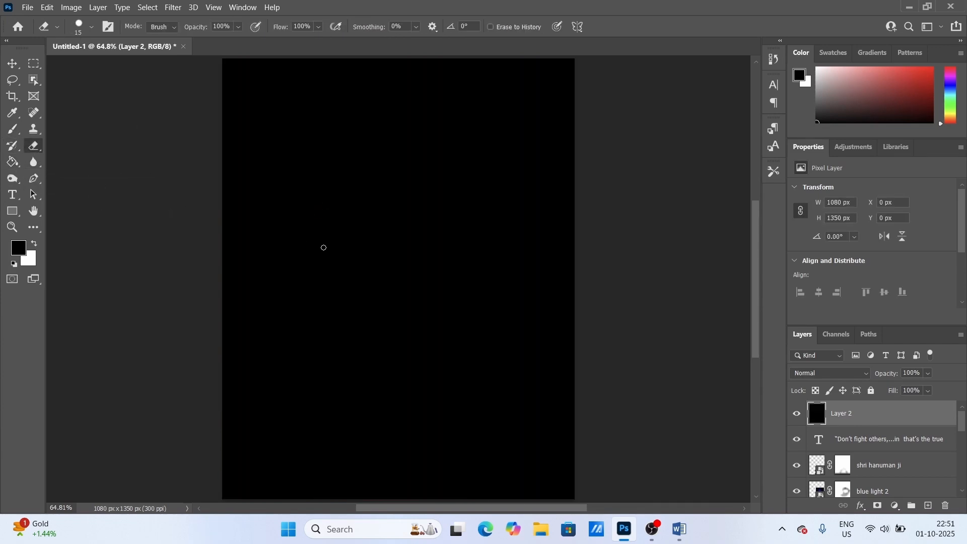
key(bracketright)
key(bracketright)
key(bracketright)
key(bracketright)
key(bracketright)
key(bracketright)
key(bracketright)
key(bracketright)
key(bracketright)
key(bracketright)
key(bracketright)
key(bracketright)
key(bracketright)
key(bracketright)
key(bracketright)
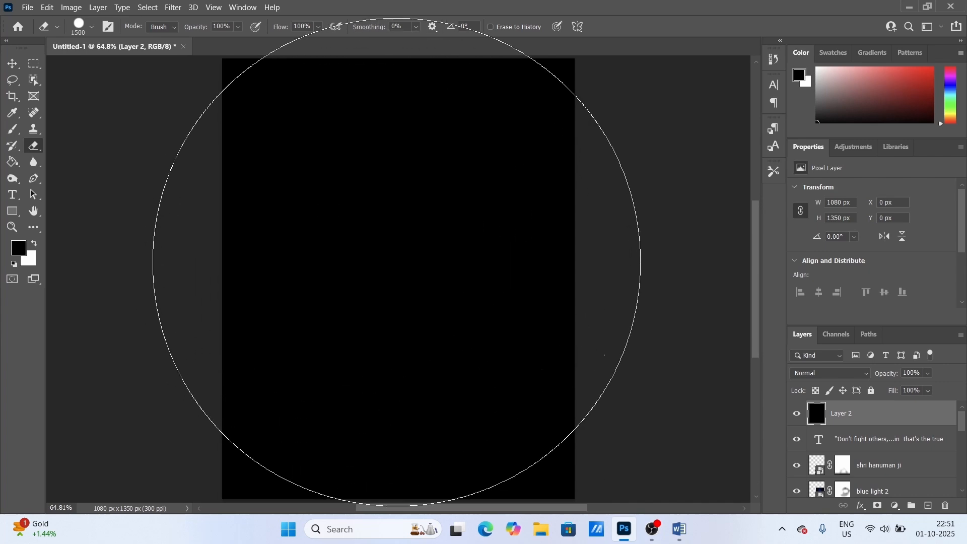
key(shift+bracketleft)
key(shift+bracketleft)
key(shift+bracketleft)
key(shift+bracketleft)
click(400, 266)
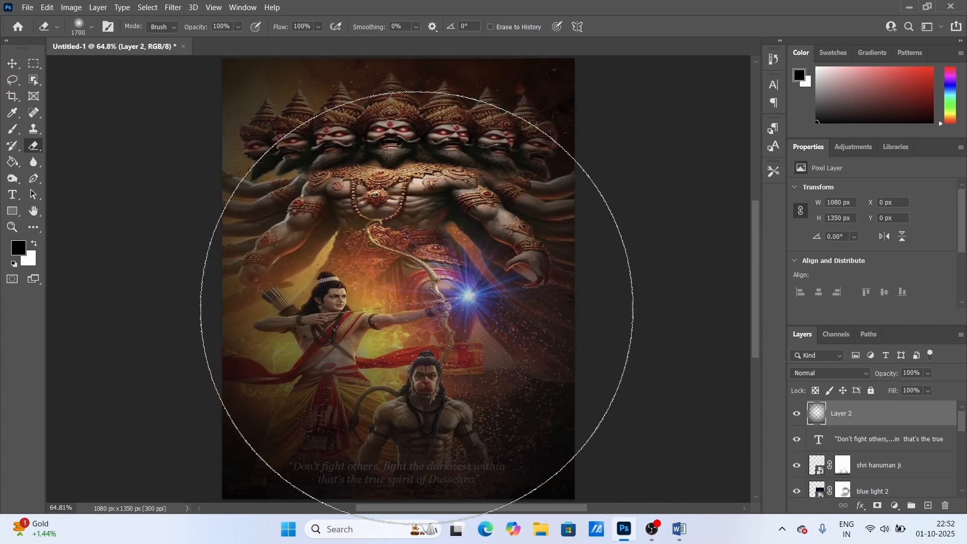
click(398, 292)
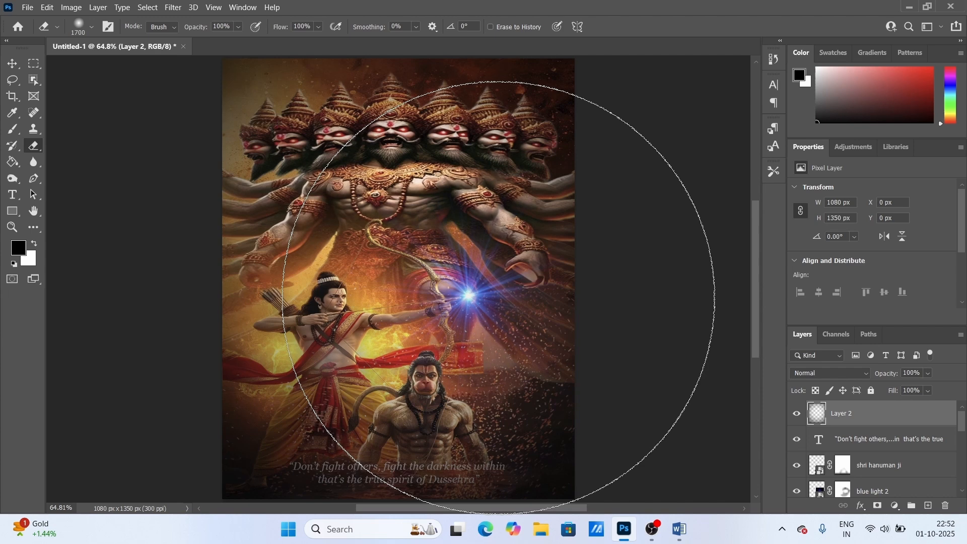
Move the quote text layer above the black vignette layer and lower the Hanuman layer's opacity to 90%
drag(863, 439, 863, 413)
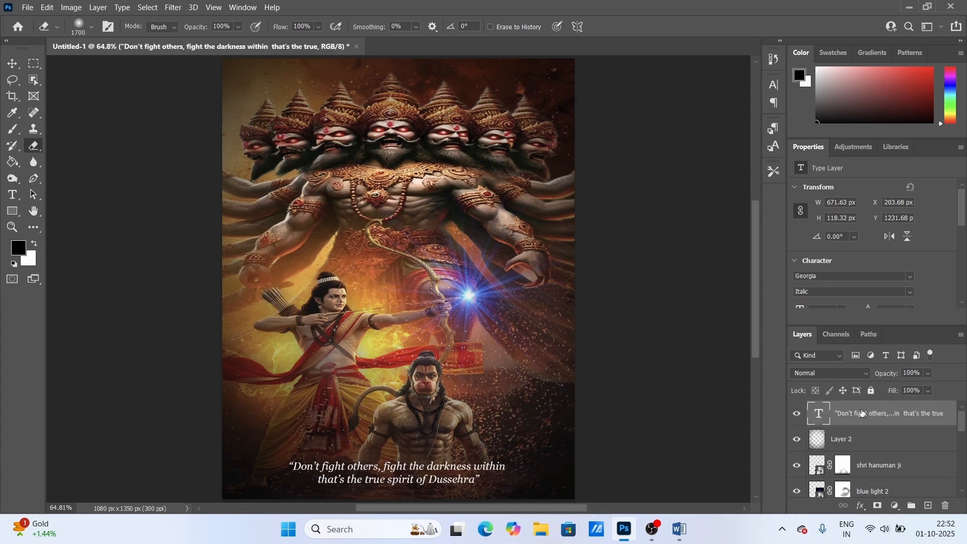
click(873, 468)
drag(924, 391, 936, 385)
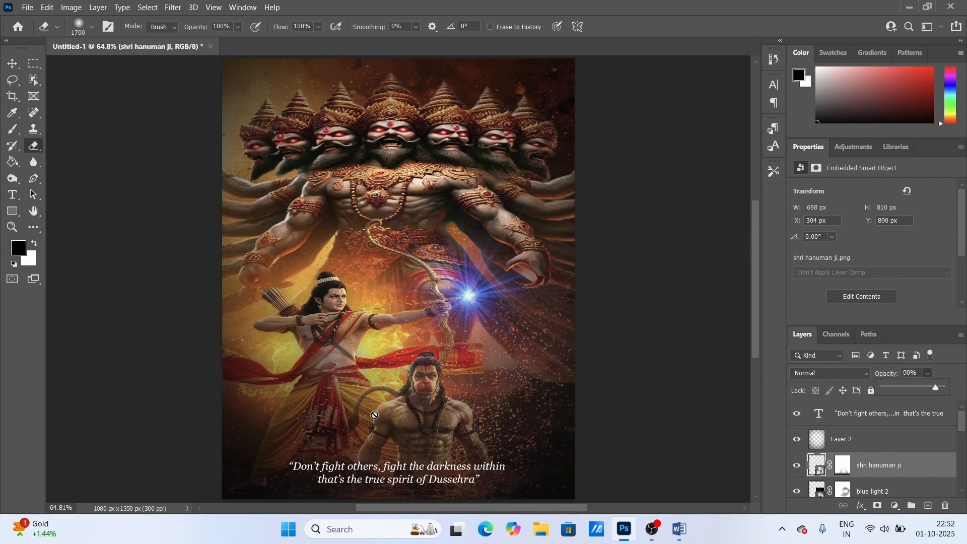
Add a new text layer reading "HAPPY" near Shri Ram's bow hand
click(15, 195)
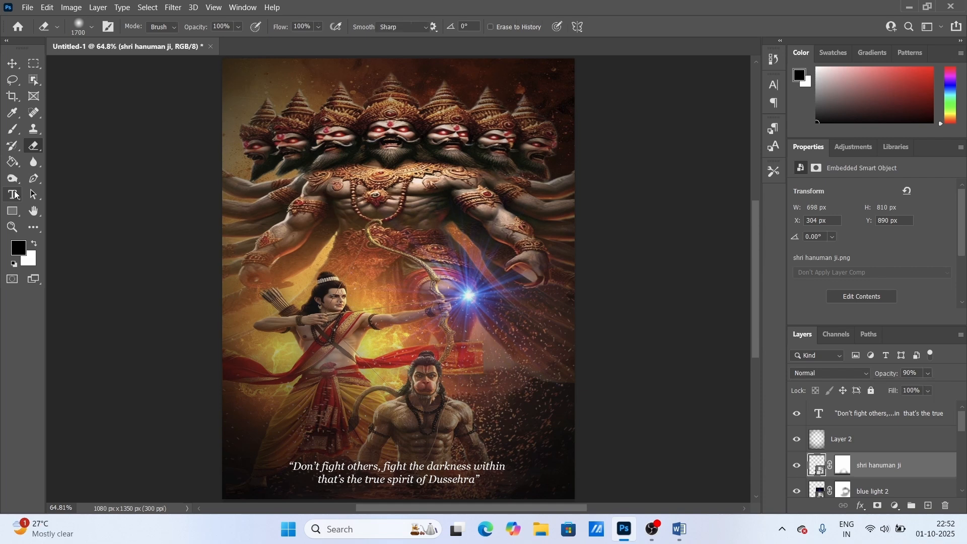
click(457, 316)
text(HAPPY)
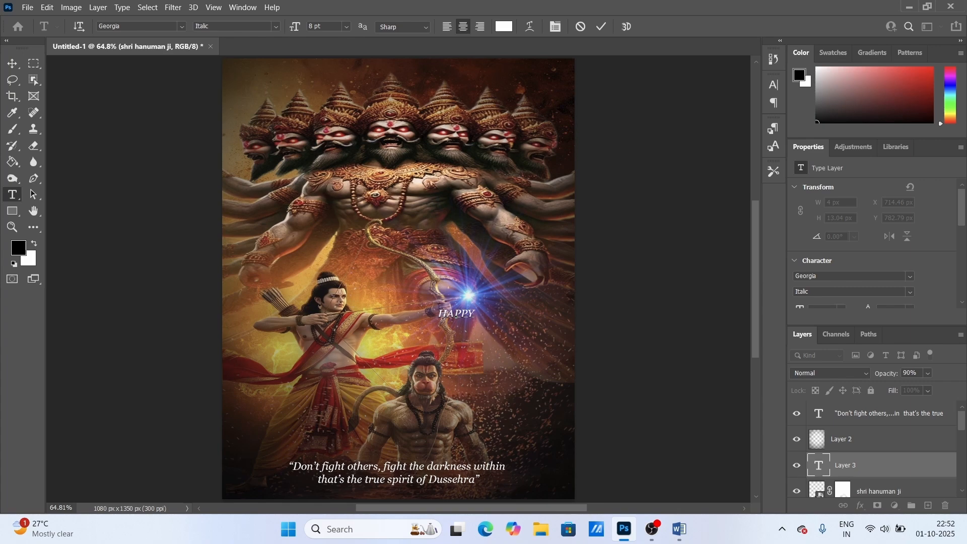
Format the HAPPY text as Lucida Console Regular at 18 pt
double_click(440, 315)
click(773, 85)
click(698, 103)
scroll(696, 105, down, 10)
scroll(696, 105, down, 1)
click(696, 104)
scroll(538, 272, up, 1)
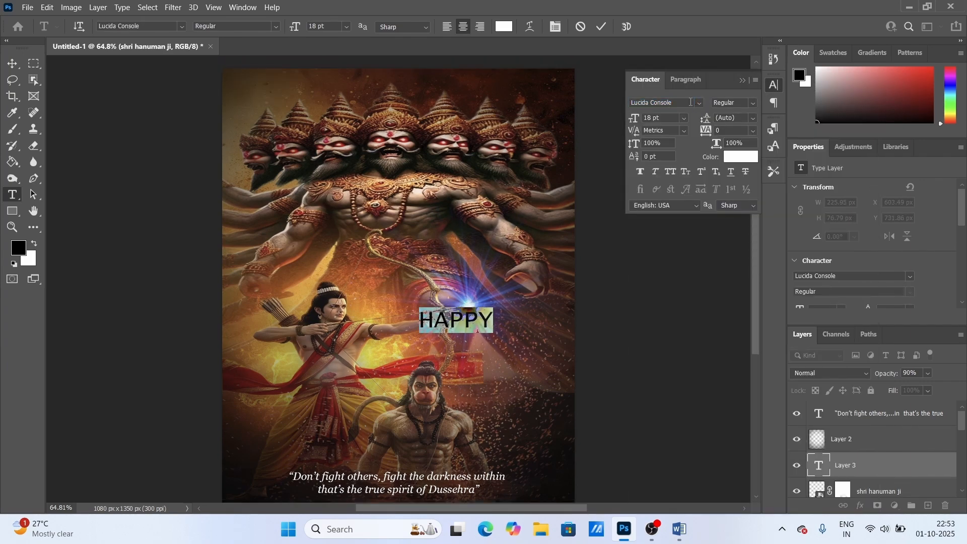
Position HAPPY over Hanuman's upper chest and move its layer above the quote text layer
drag(496, 342, 476, 443)
scroll(590, 187, down, 1)
click(604, 27)
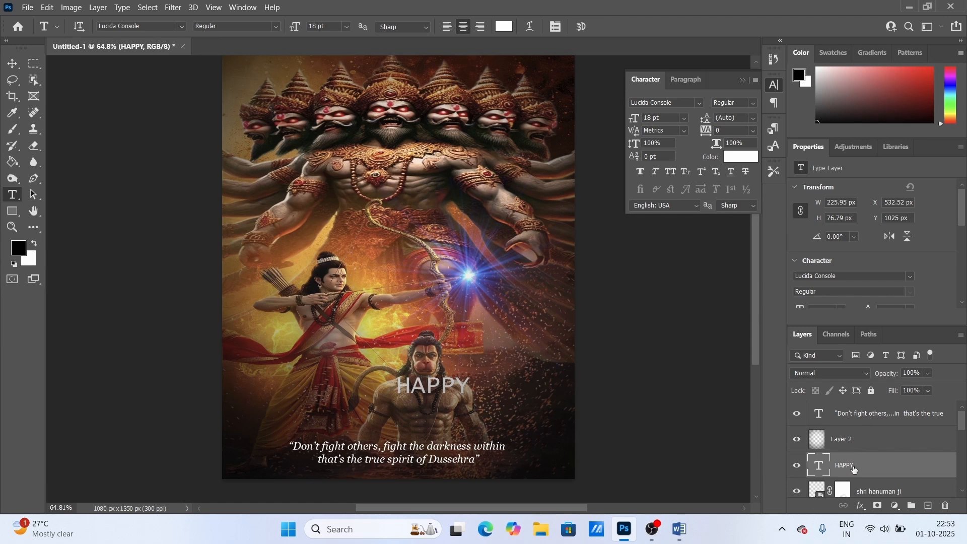
drag(854, 469, 852, 412)
Duplicate the HAPPY text just below the original and replace the copy's wording with "DUSSEHRA"
key(v)
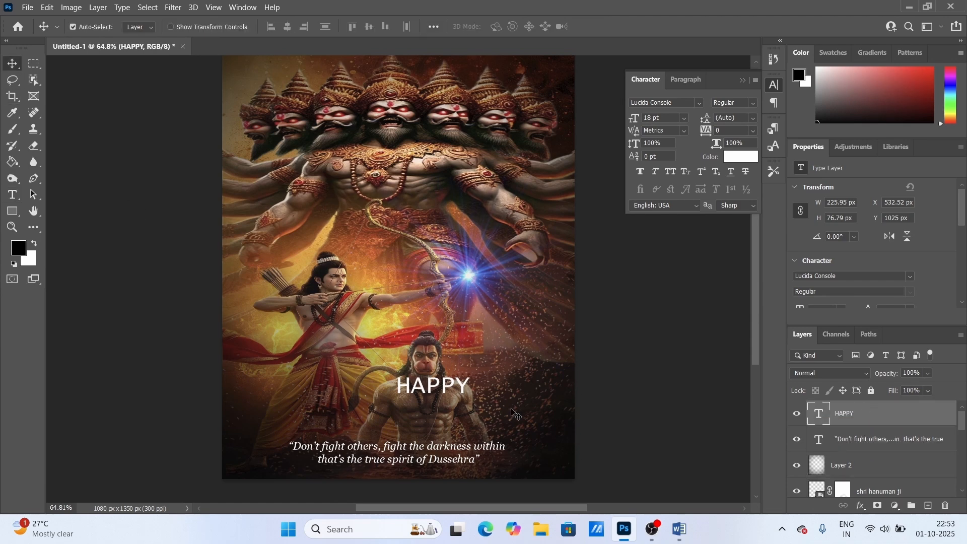
drag(450, 386, 444, 421)
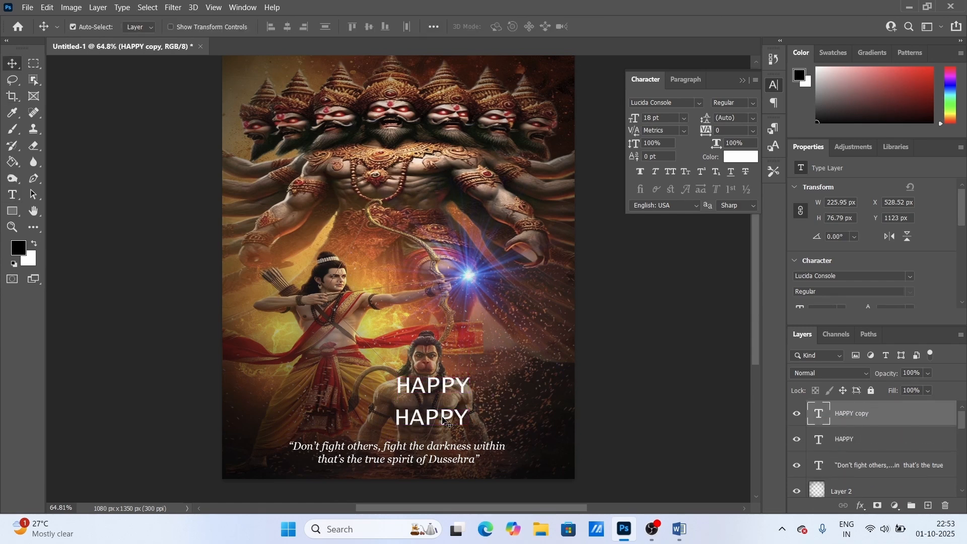
click(12, 195)
double_click(451, 419)
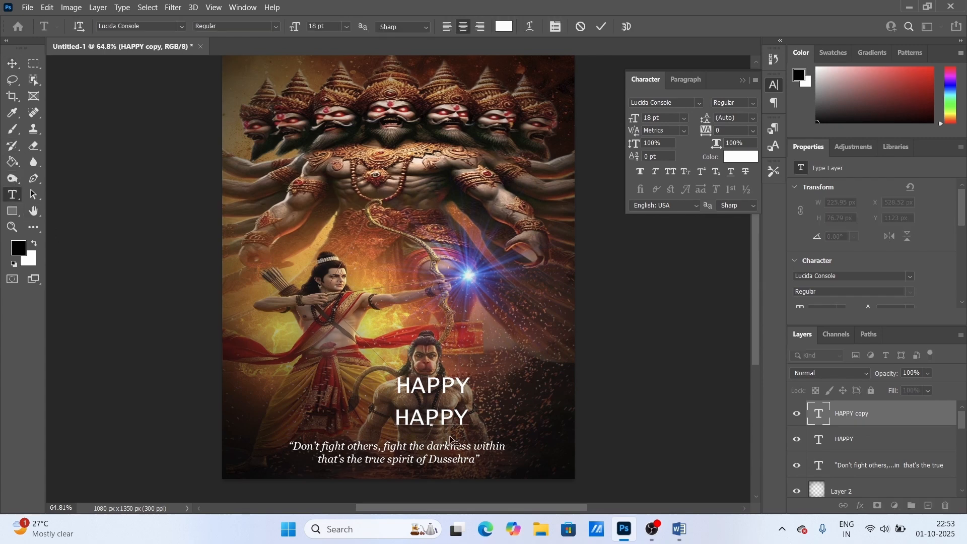
text(D)
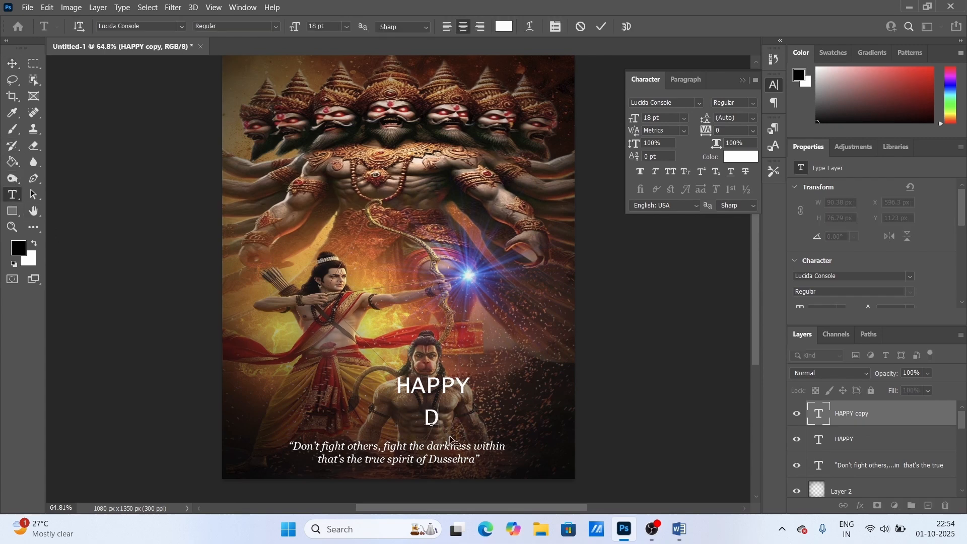
text(USSEHRA)
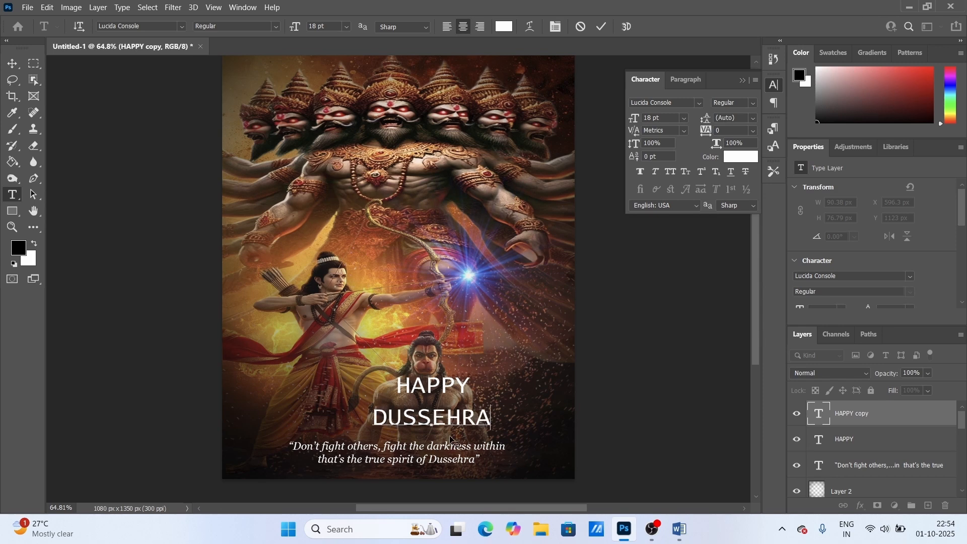
Enlarge the DUSSEHRA text to 24 pt and shift it up close beneath HAPPY
key(ctrl+a)
click(684, 118)
click(665, 232)
drag(501, 436, 501, 430)
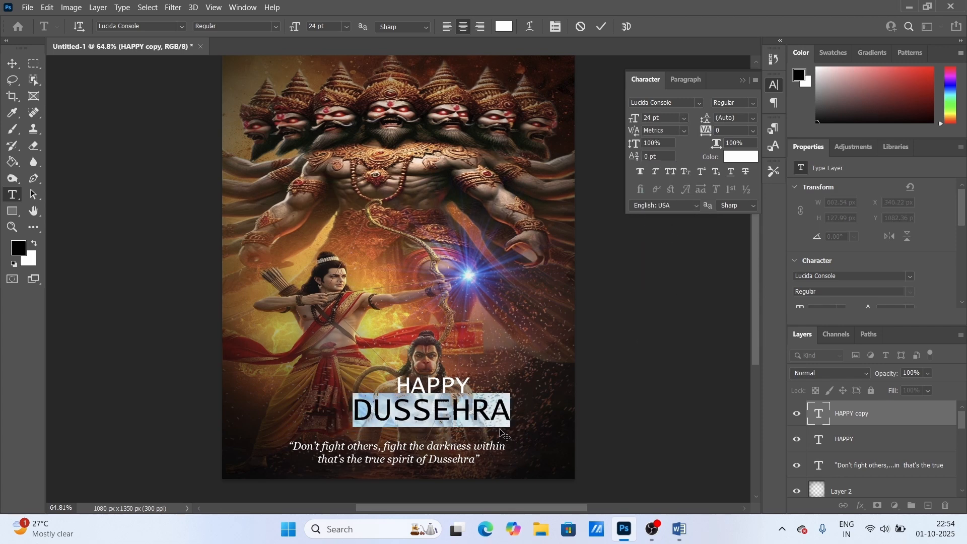
Set the DUSSEHRA text color to golden yellow ffc600 and commit the text
click(747, 157)
drag(555, 73, 771, 73)
click(709, 226)
text(ffc600)
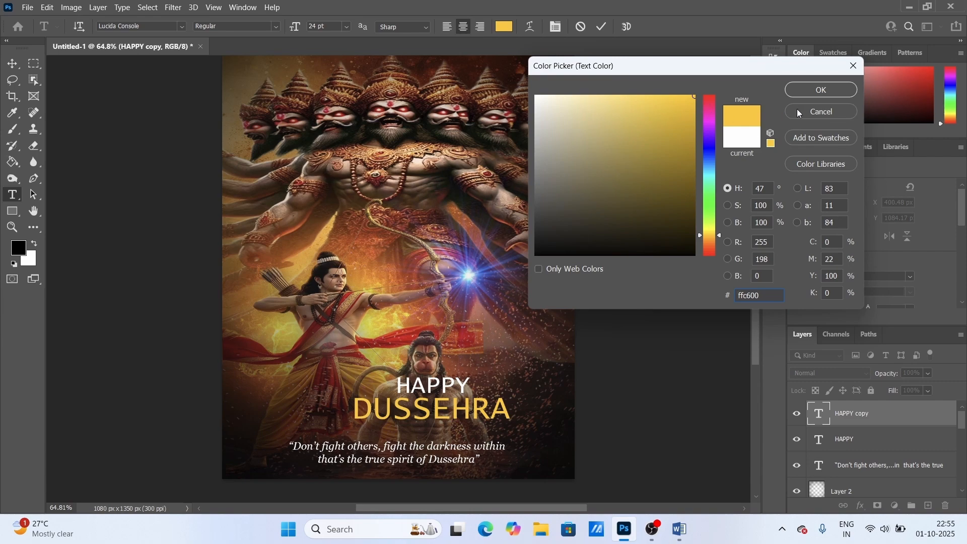
click(807, 92)
click(601, 26)
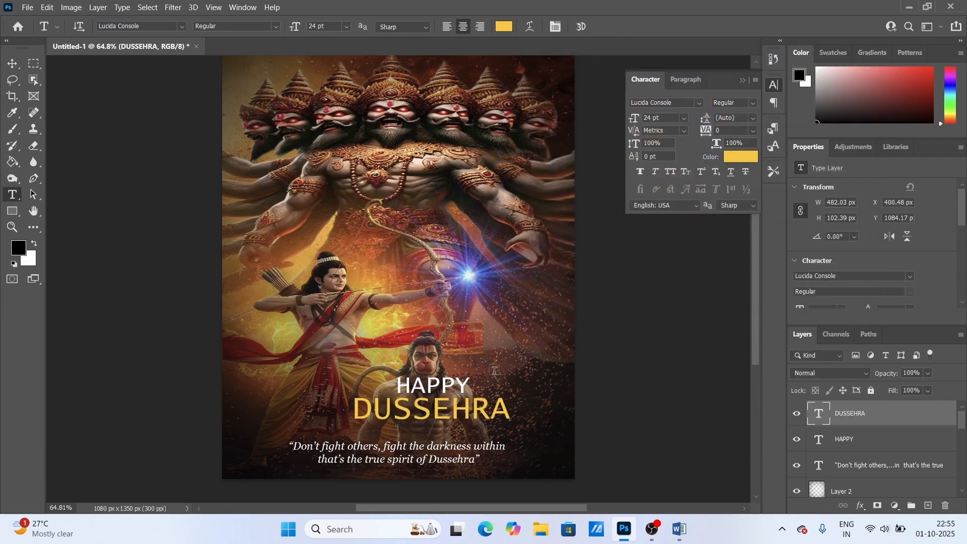
Convert the HAPPY and DUSSEHRA layers into one smart object and position the title centered above the quote
right_click(864, 441)
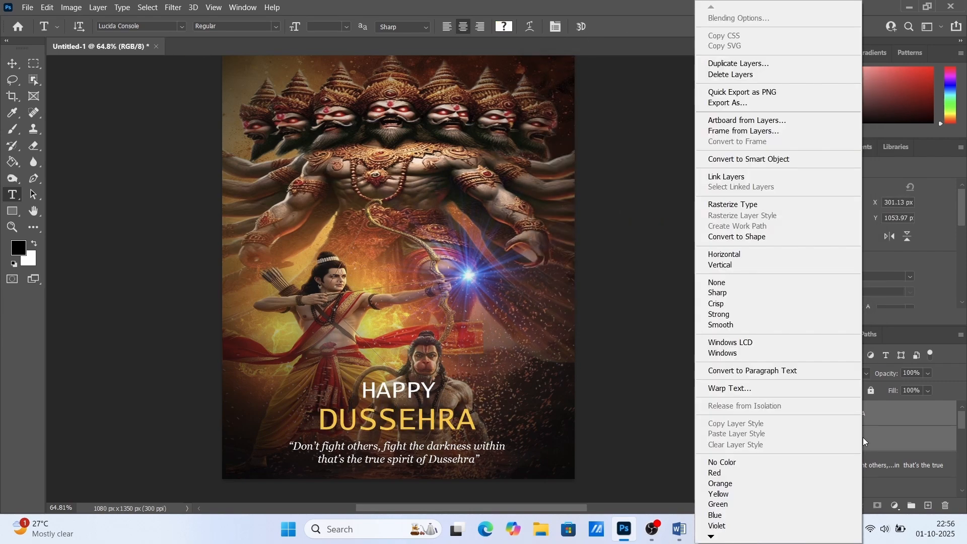
click(807, 164)
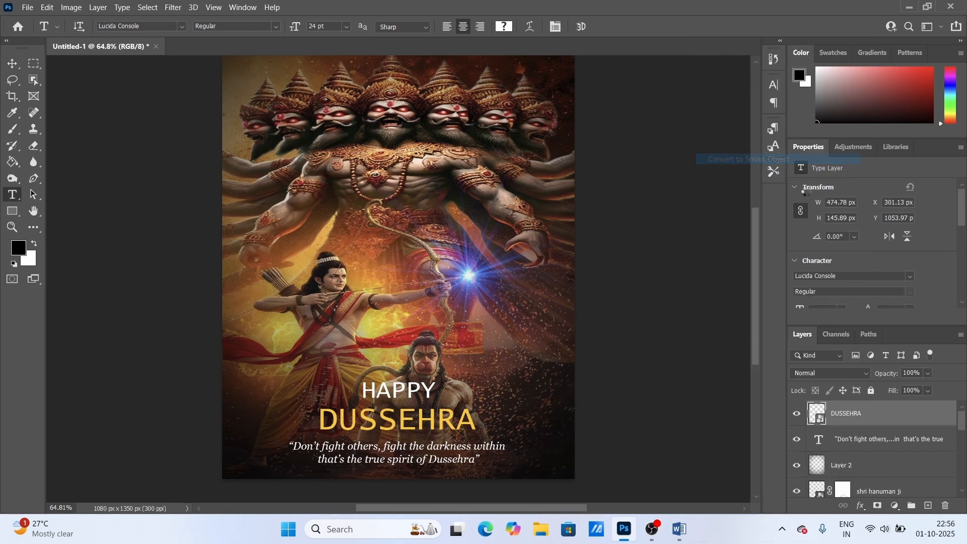
key(ctrl+t)
drag(386, 427, 410, 423)
click(623, 28)
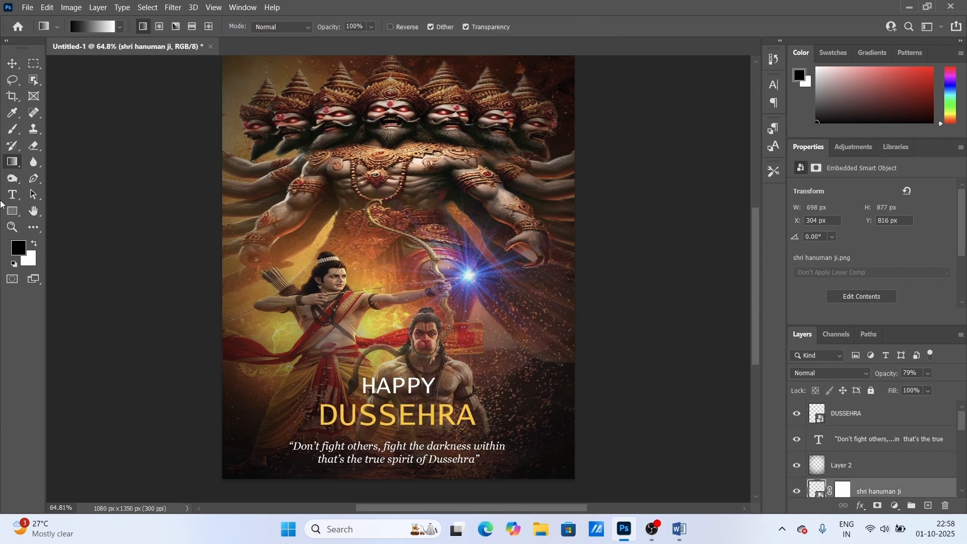
Add a new text line reading "indiangraphicsofficial2025" at the poster's upper edge
click(11, 195)
scroll(295, 245, up, 1)
scroll(295, 245, up, 1)
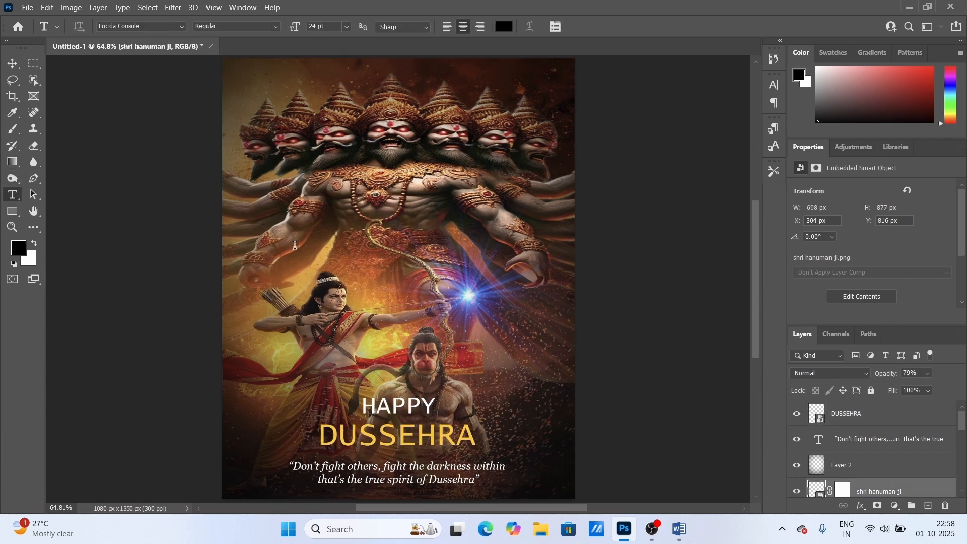
click(473, 69)
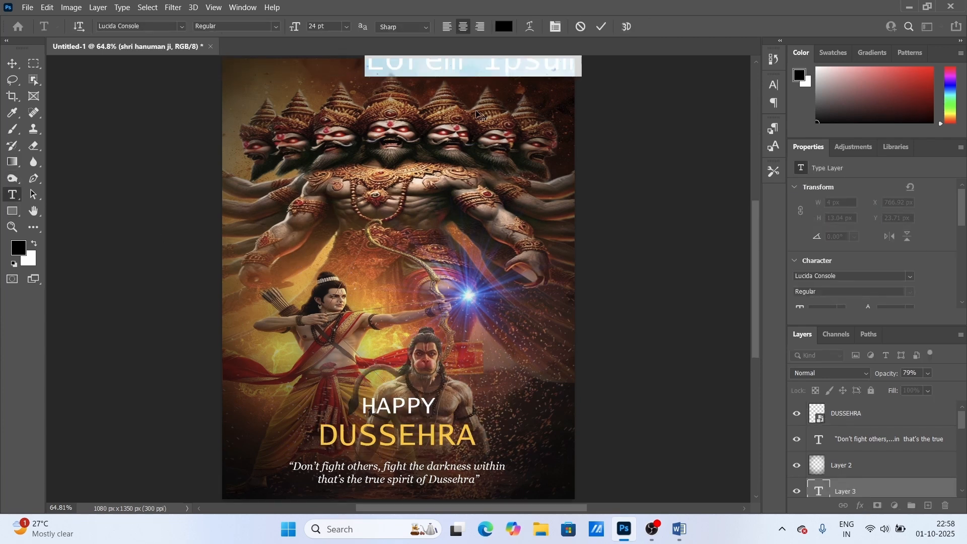
text(nurangraphicsolutions)
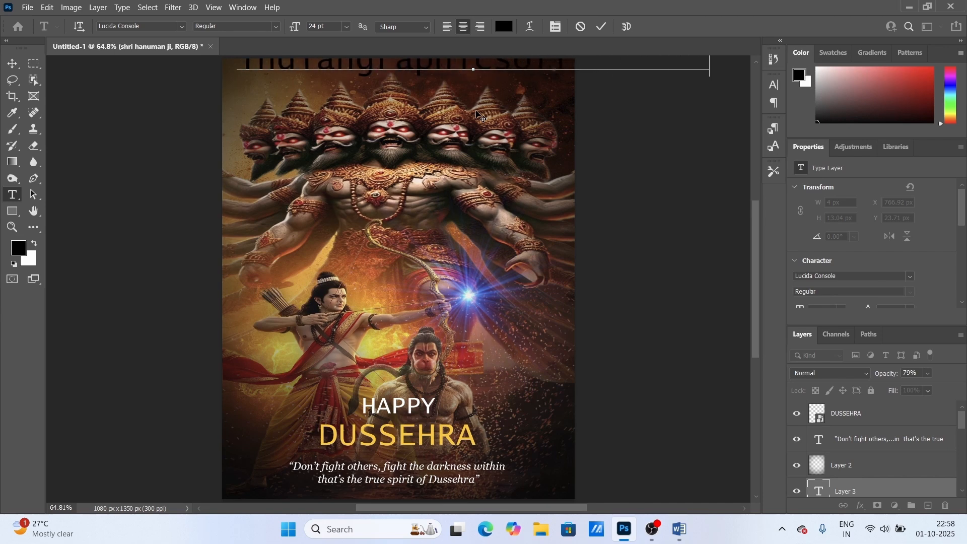
Format the handle text as Segoe UI Emoji at 9 pt
key(ctrl+a)
click(774, 86)
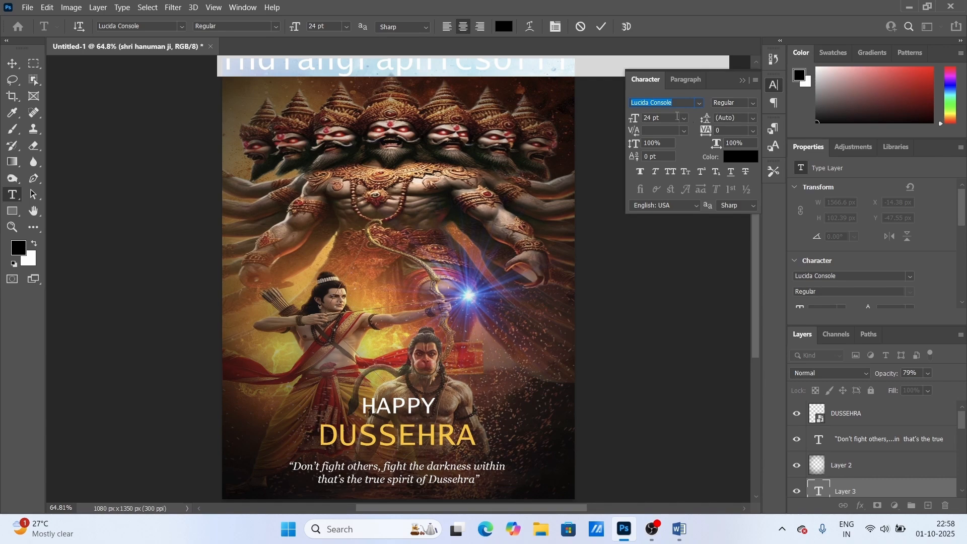
click(684, 119)
click(658, 161)
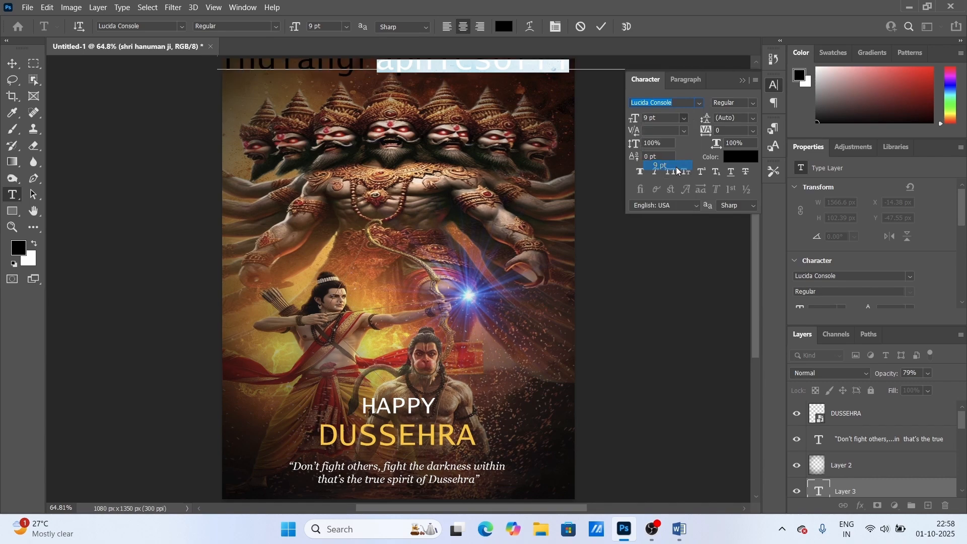
click(699, 103)
scroll(694, 154, up, 20)
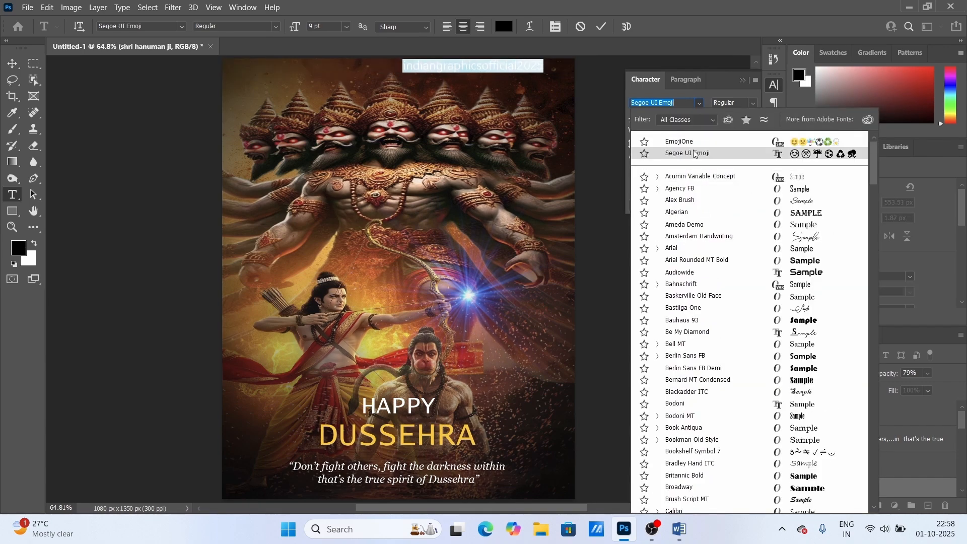
click(693, 153)
Change the handle text's color to white and reduce its size to 8 pt
click(738, 156)
drag(554, 108, 491, 97)
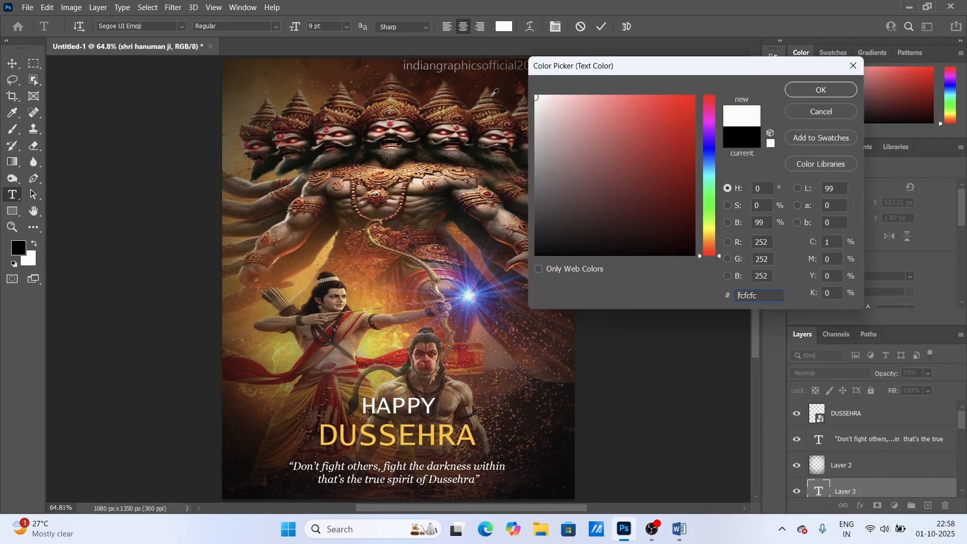
drag(552, 129, 519, 87)
click(834, 89)
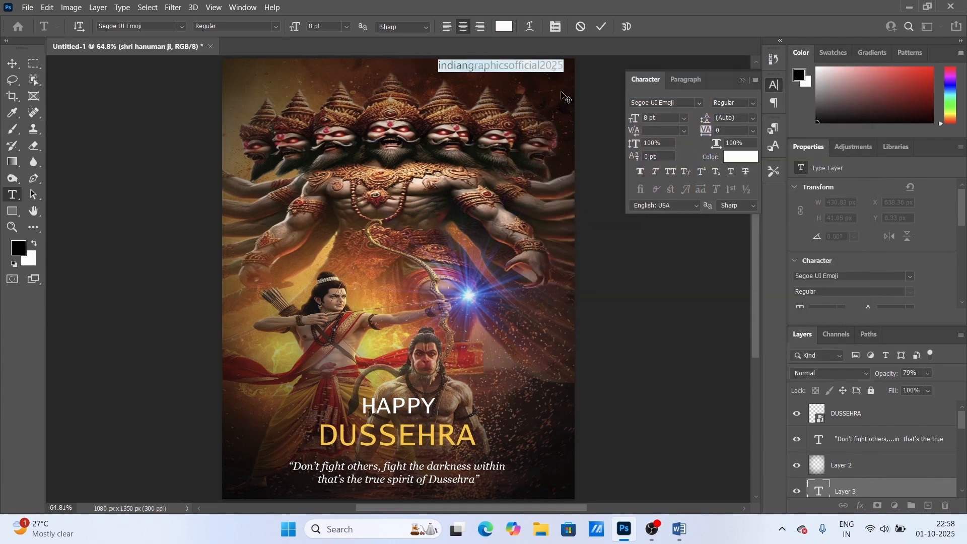
Move the handle to the poster's upper-right corner and prefix it with the Instagram glyph, Q in Social Media Circled
drag(561, 96, 571, 95)
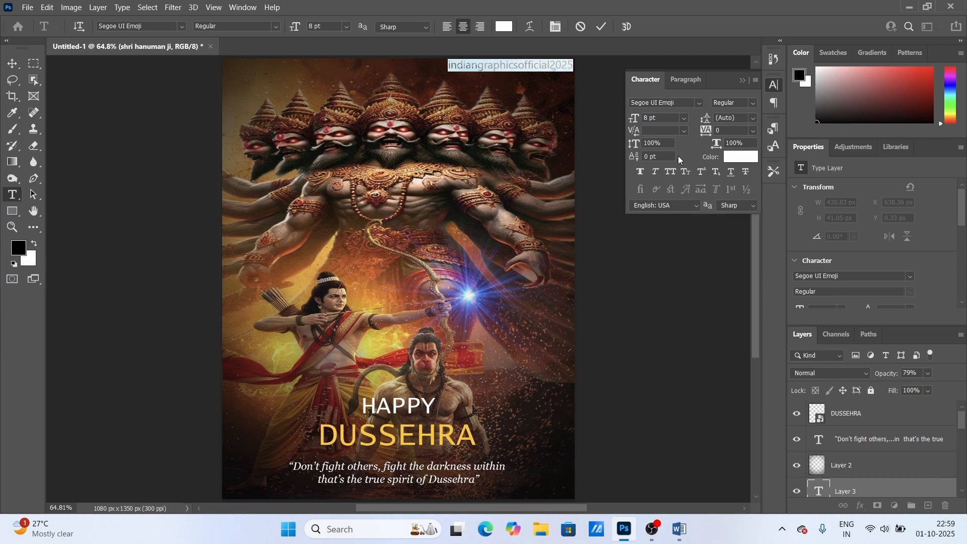
click(509, 65)
click(448, 67)
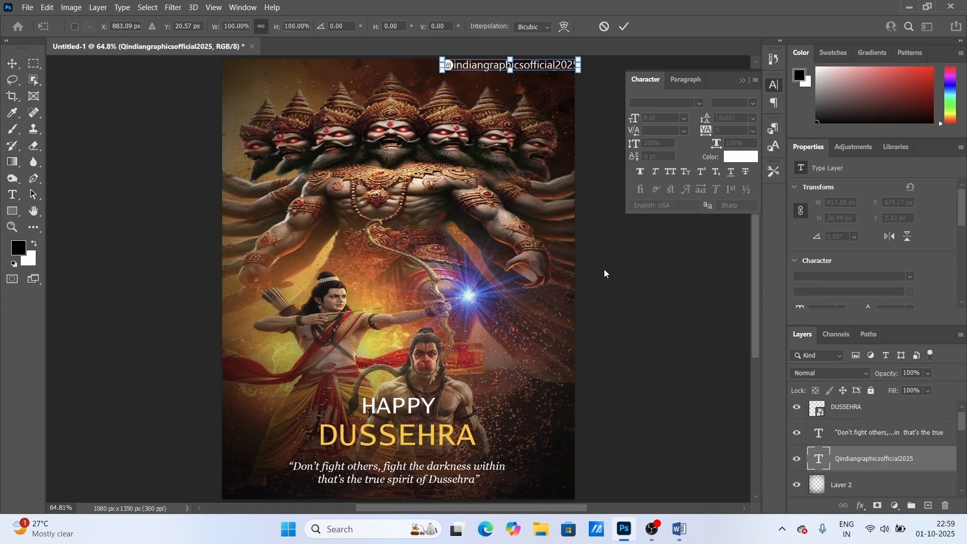
Nudge the handle with its Instagram icon left so it fits inside the poster's right edge, and apply the transform
key(Left)
key(Left)
key(Left)
key(Left)
key(Left)
key(Left)
key(Left)
key(Left)
key(Return)
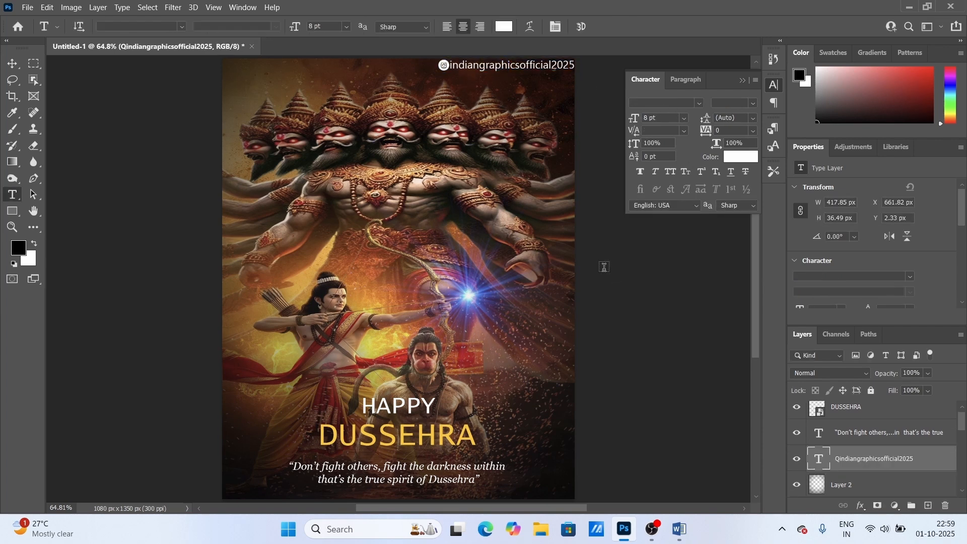
click(743, 81)
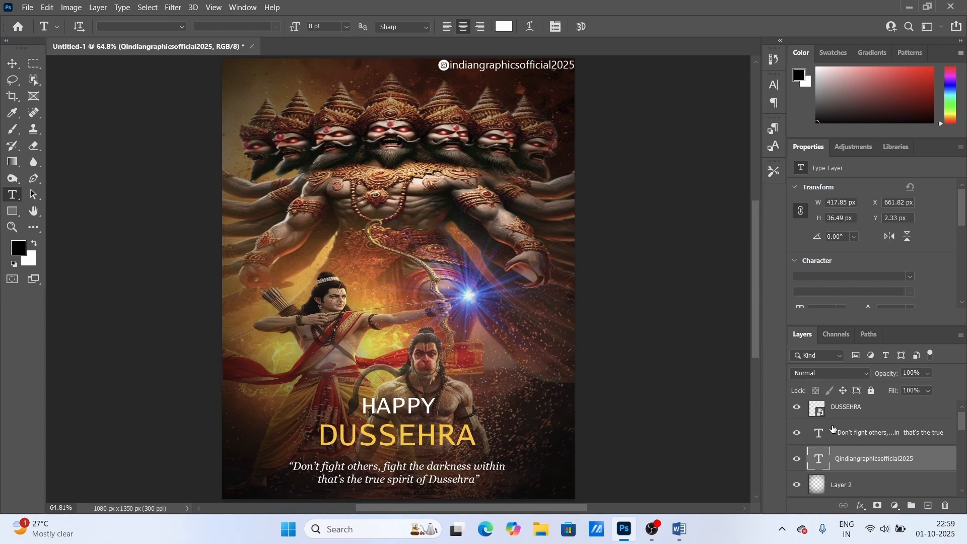
Add a Levels adjustment above the title layer, set the black input to 13, and fine-tune the midtones and white point
click(875, 409)
click(894, 505)
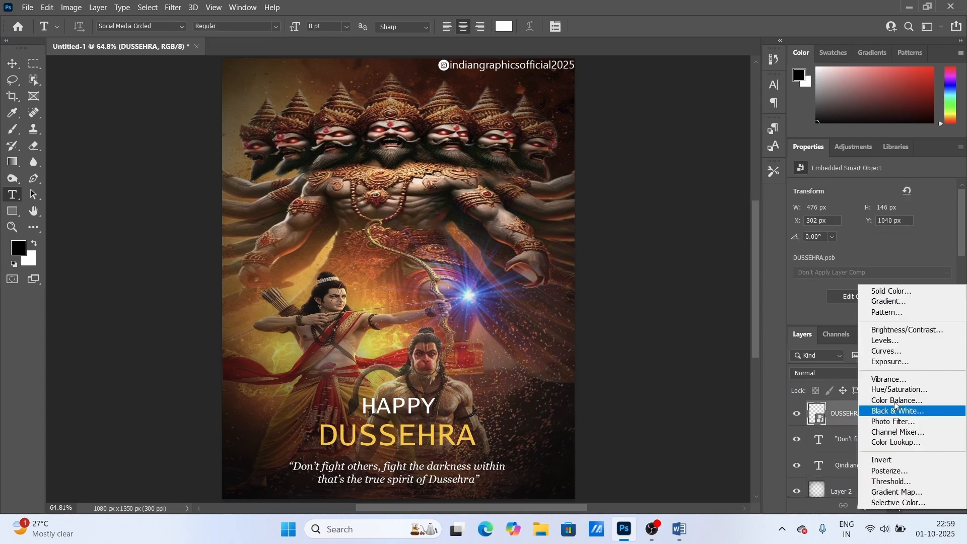
click(876, 338)
scroll(832, 291, down, 1)
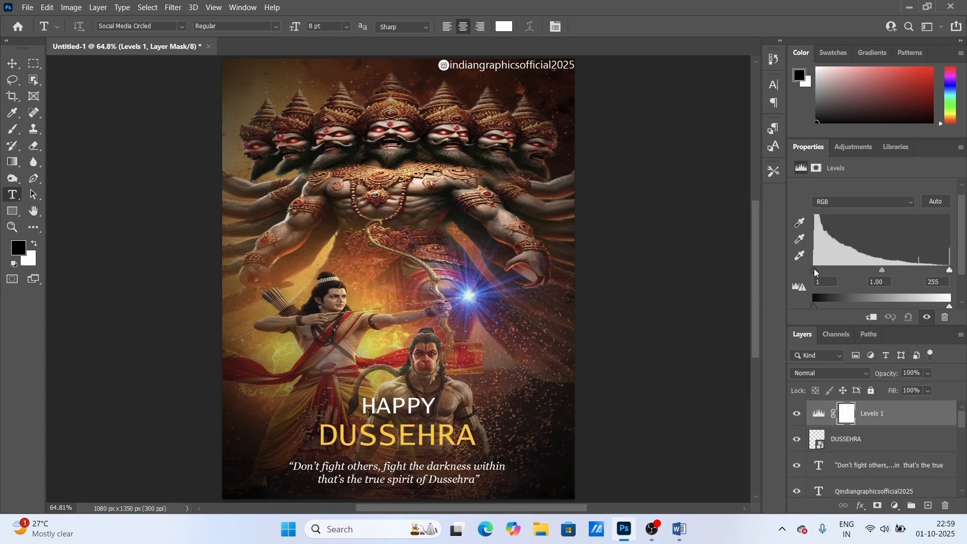
drag(816, 272, 822, 270)
drag(883, 270, 881, 272)
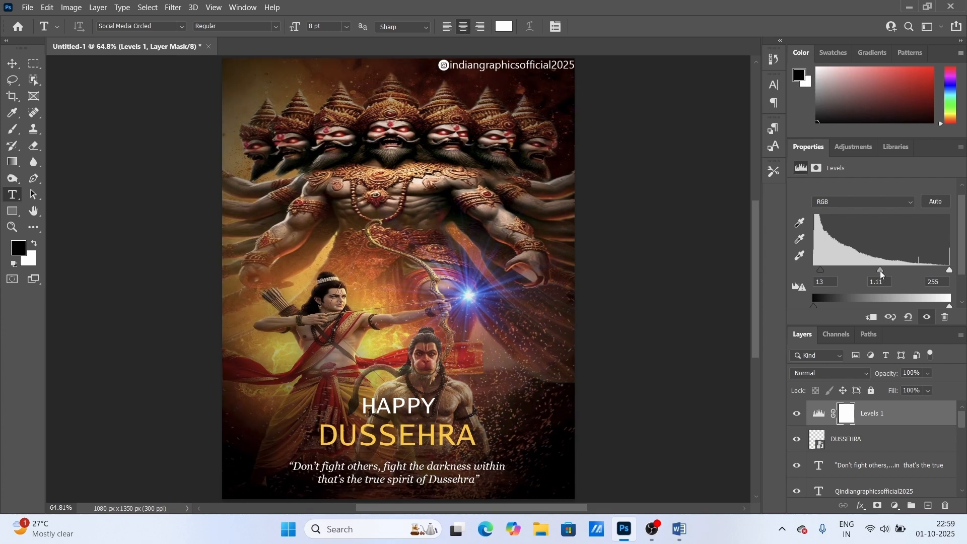
drag(948, 271, 945, 272)
drag(880, 273, 883, 271)
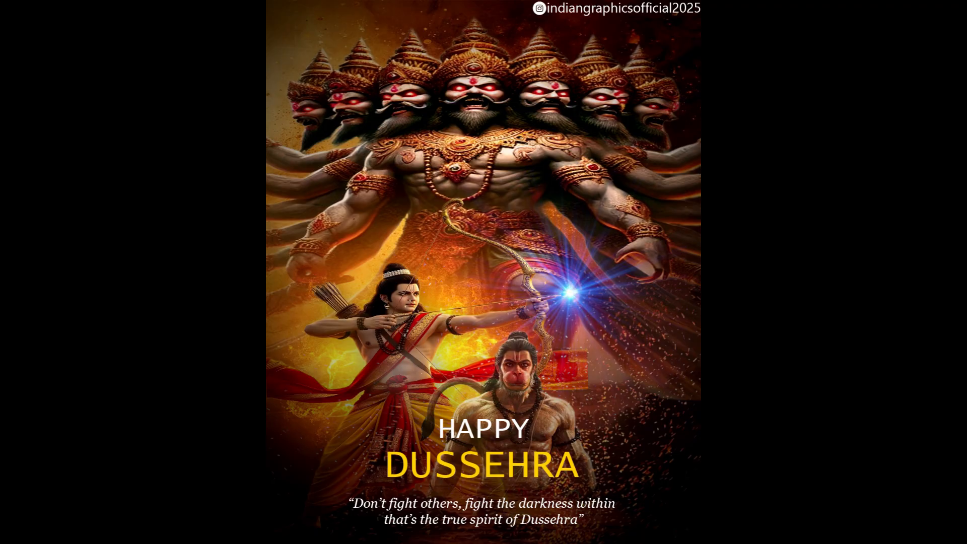